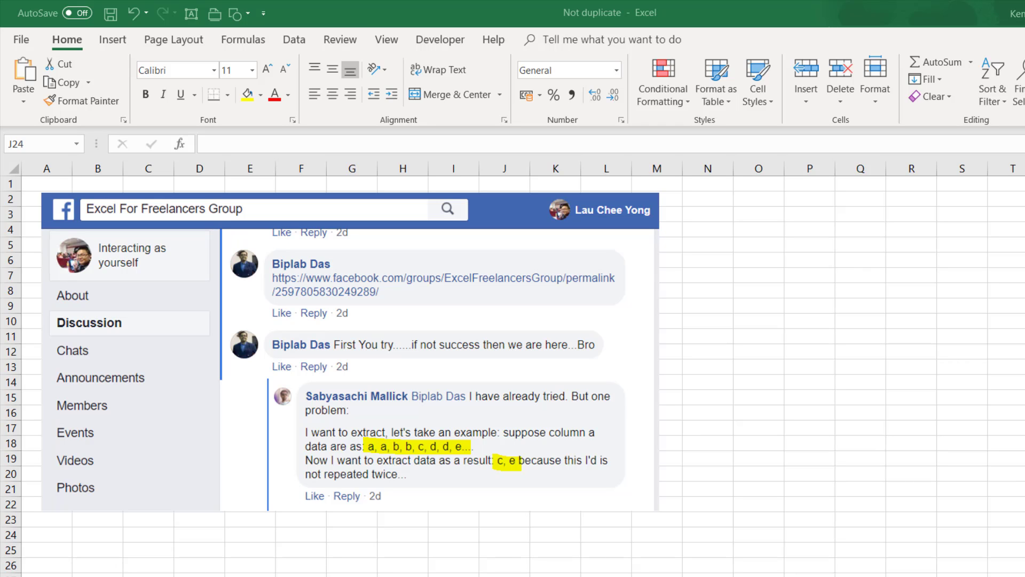
Switch to Sheet1 with the VCNo table and inspect the first filtered VCNo and its count formula
left_click(505, 534)
key("ctrl+Page_Down")
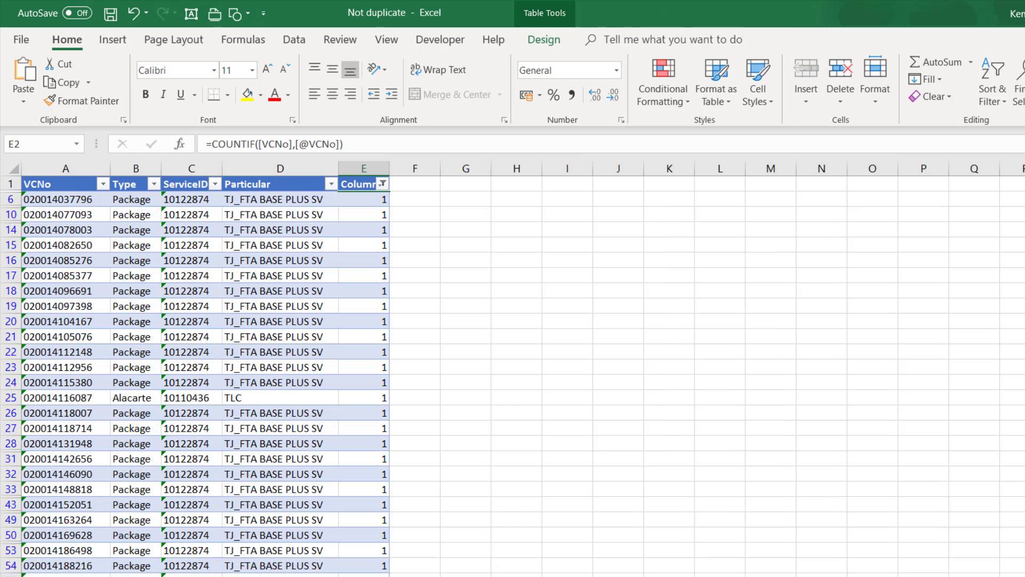
left_click(66, 205)
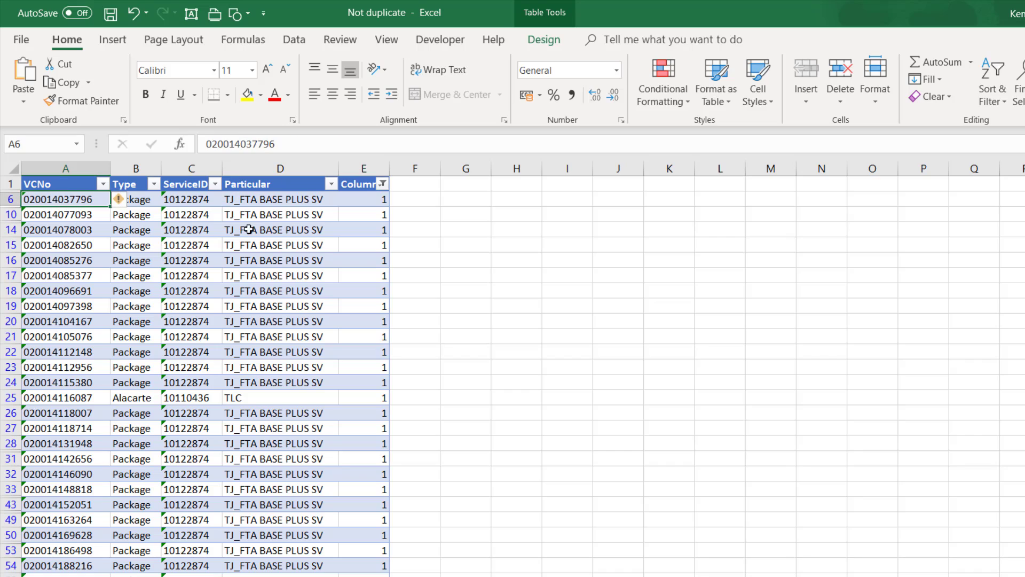
left_click(373, 197)
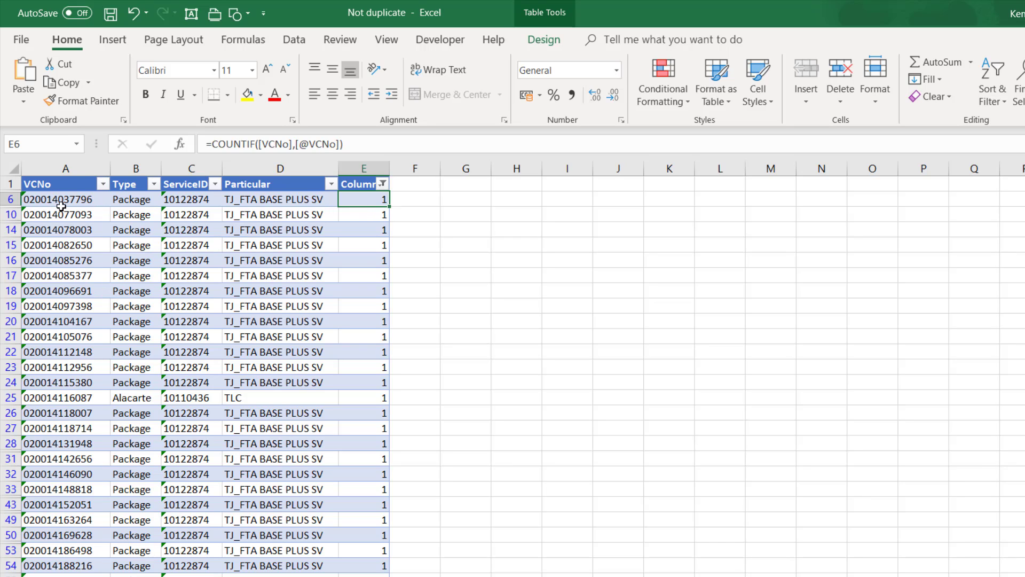
Delete column E, which holds the filtered COUNTIF helper values, from the sheet
left_click(367, 166)
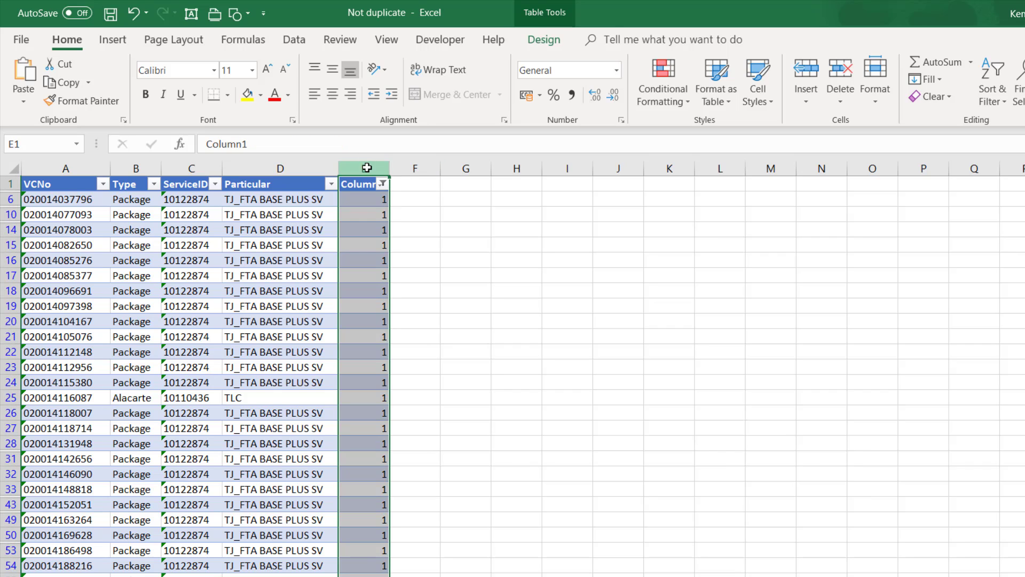
right_click(366, 167)
left_click(410, 314)
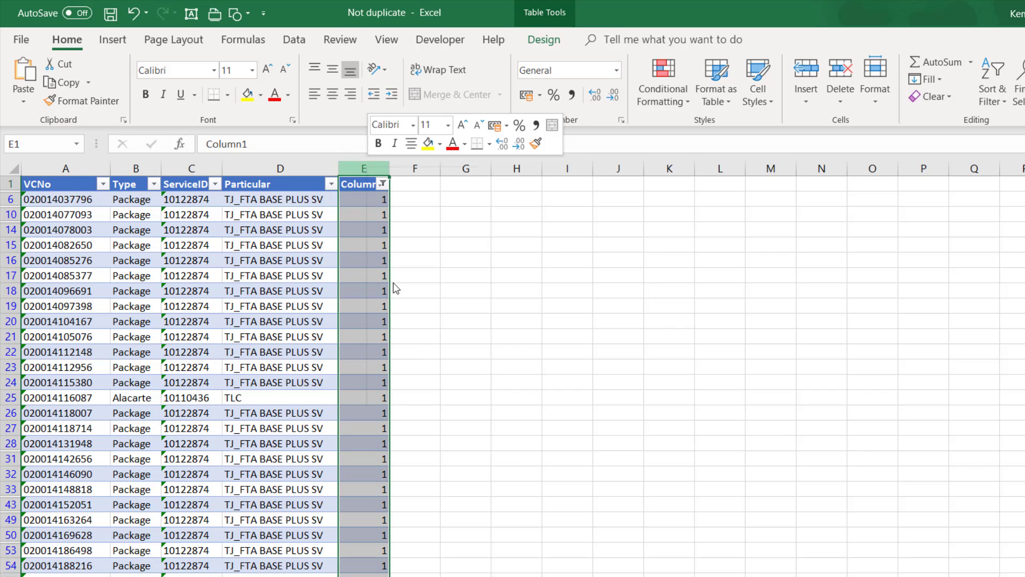
Start a COUNTIF formula in cell E2 beside the table, with Table1[VCNo] as its range
left_click(355, 200)
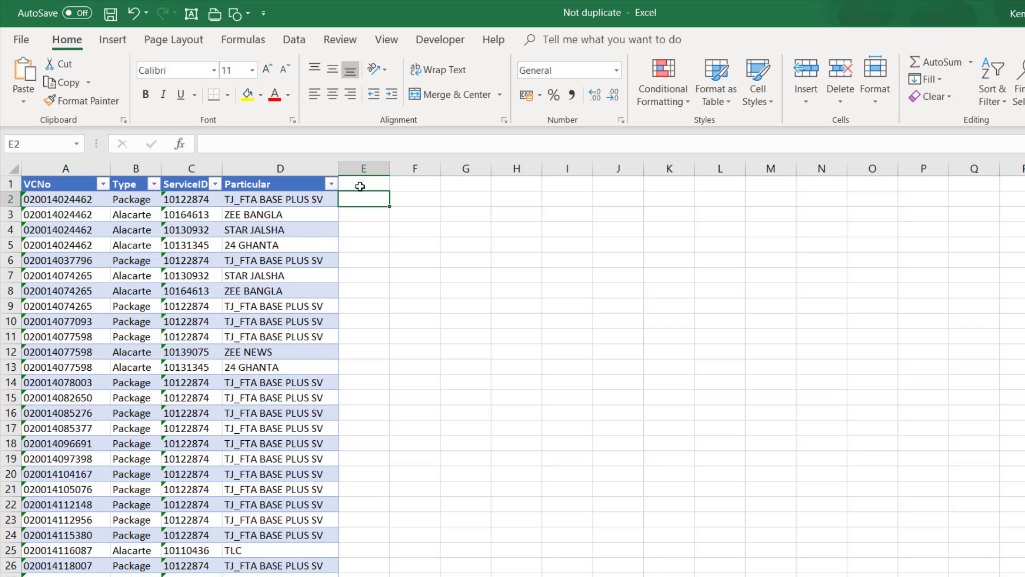
left_click(359, 186)
left_click(359, 200)
type("=countif")
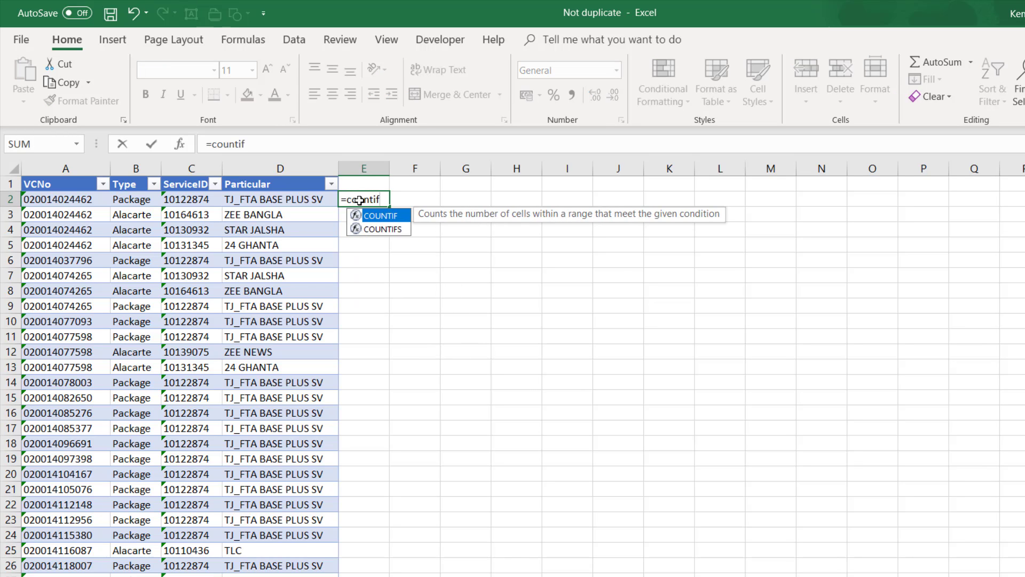
type("(")
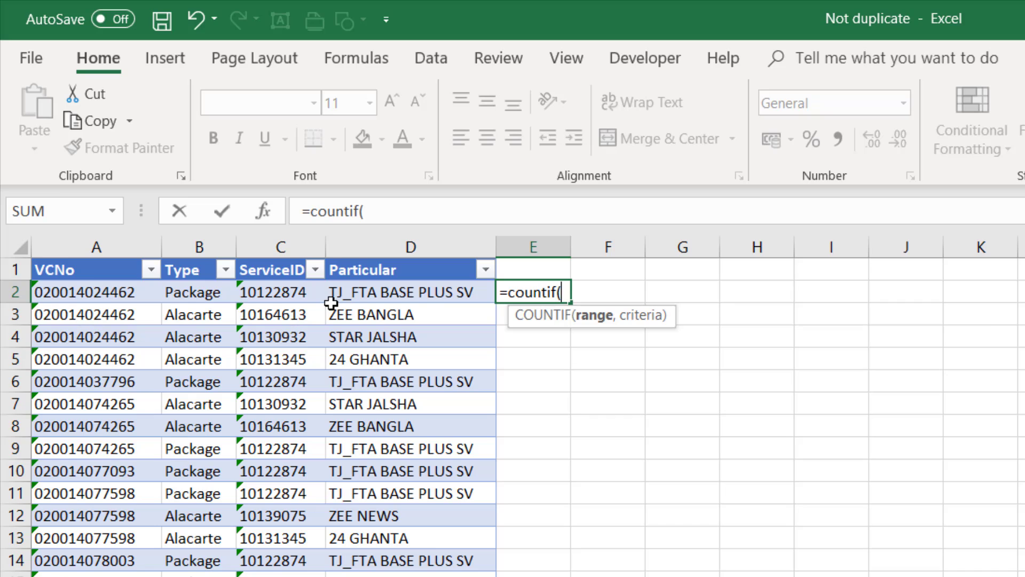
type("ta")
key("Tab")
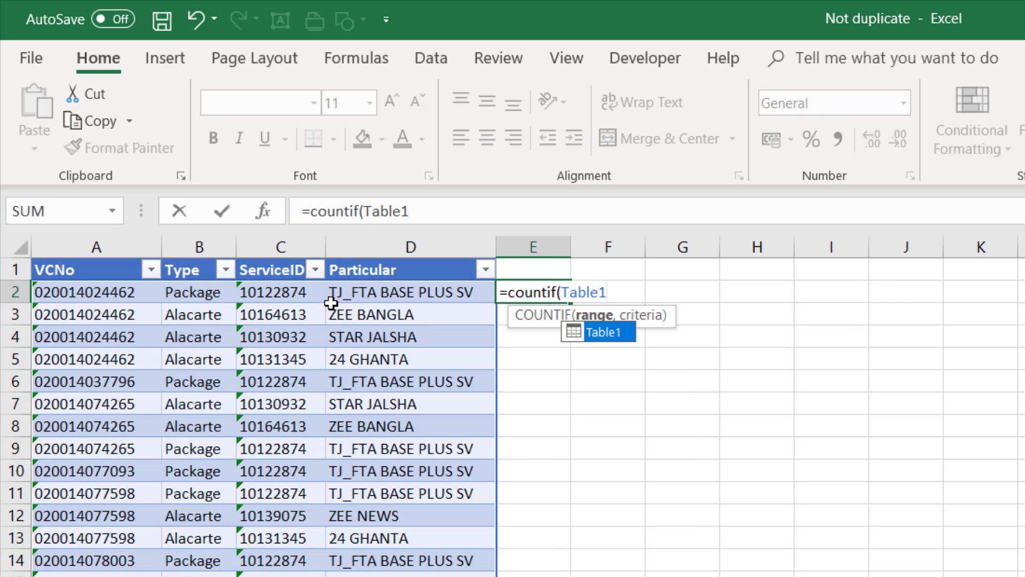
type("[")
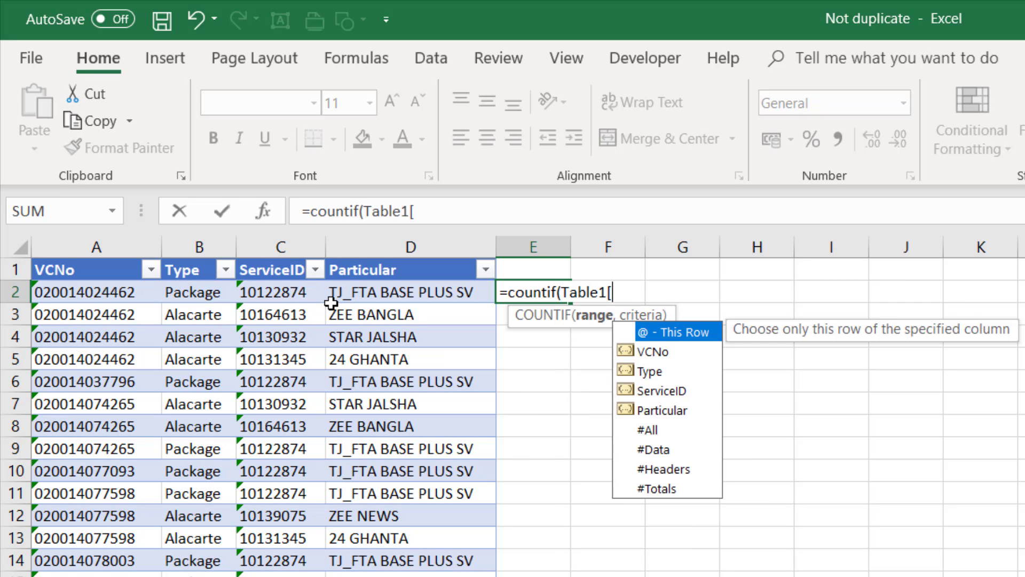
type("vc")
key("Tab")
type("],")
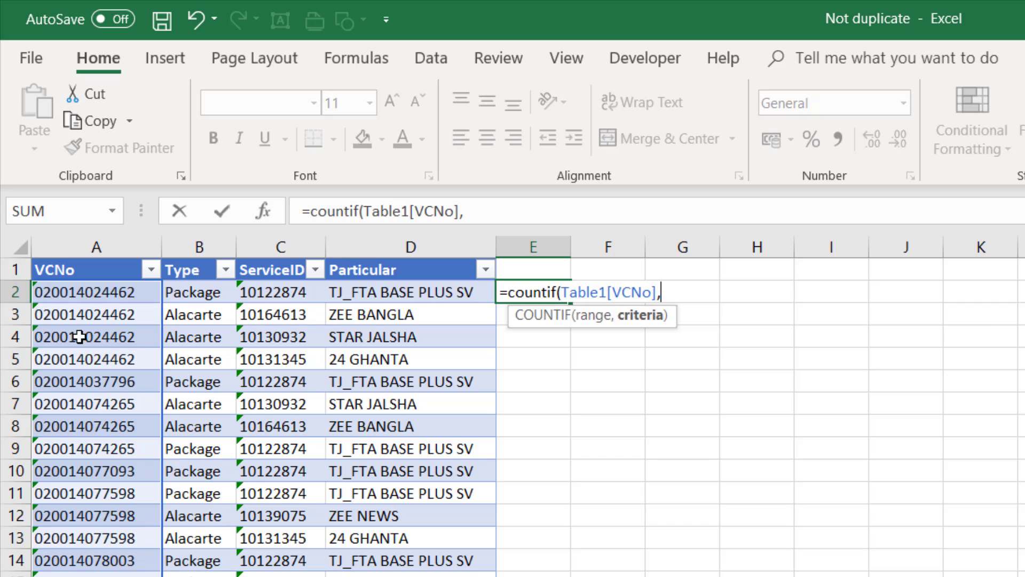
left_click(95, 290)
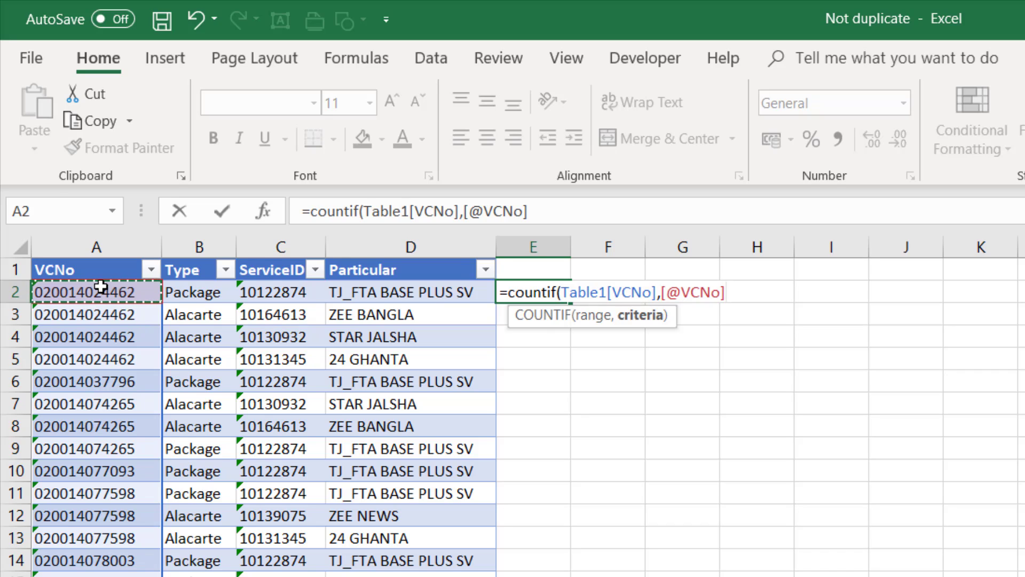
type(")")
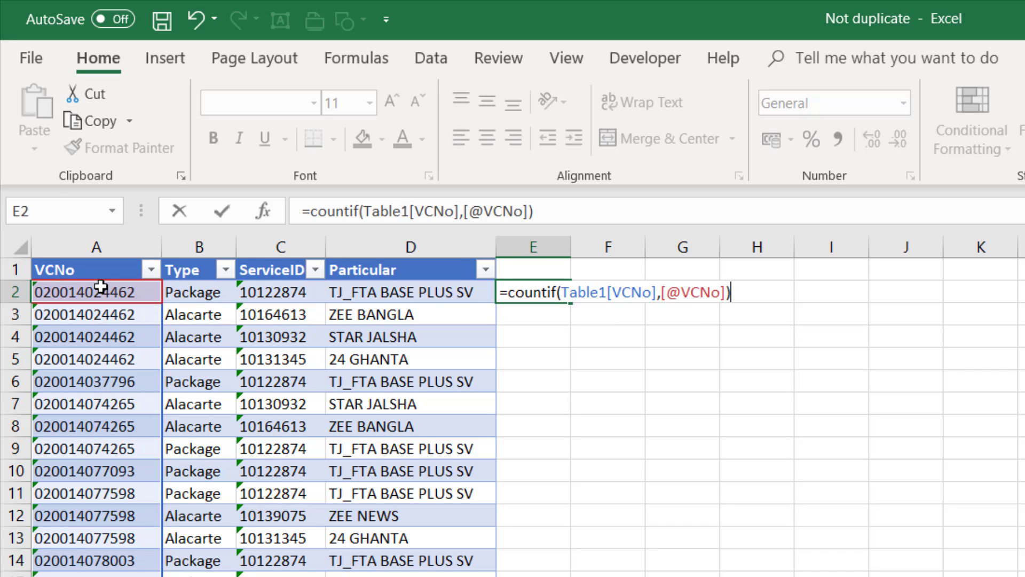
key("Return")
key("Return")
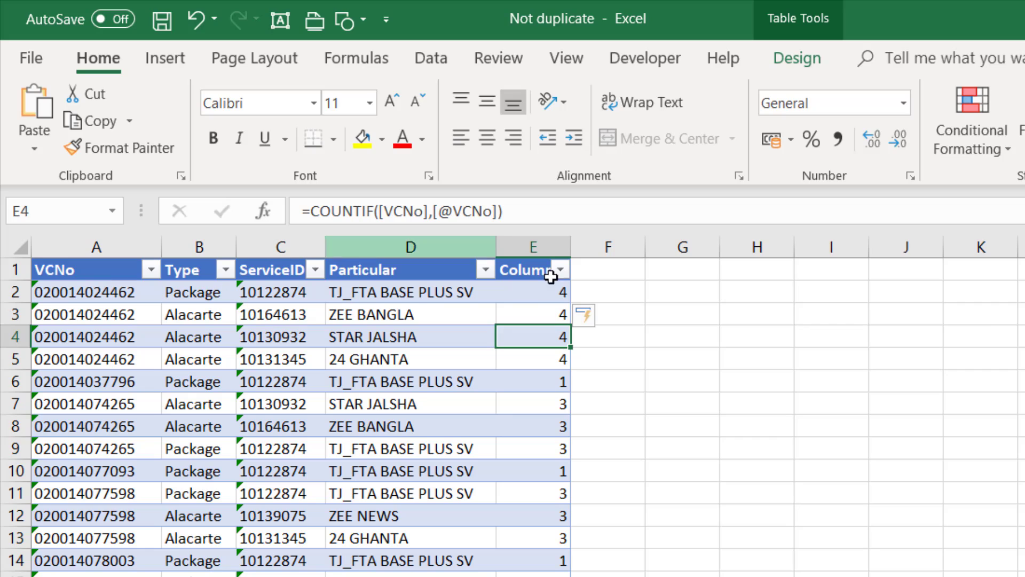
Examine the column E counts against the VCNo values, checking rows 2, 6, 10, 14 and 24
left_click(553, 295)
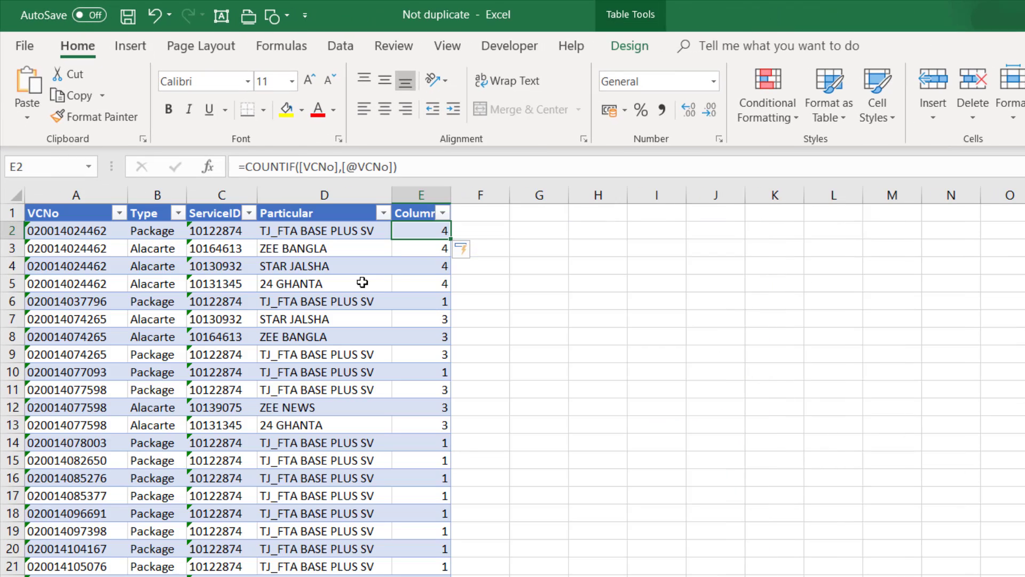
left_click(414, 301)
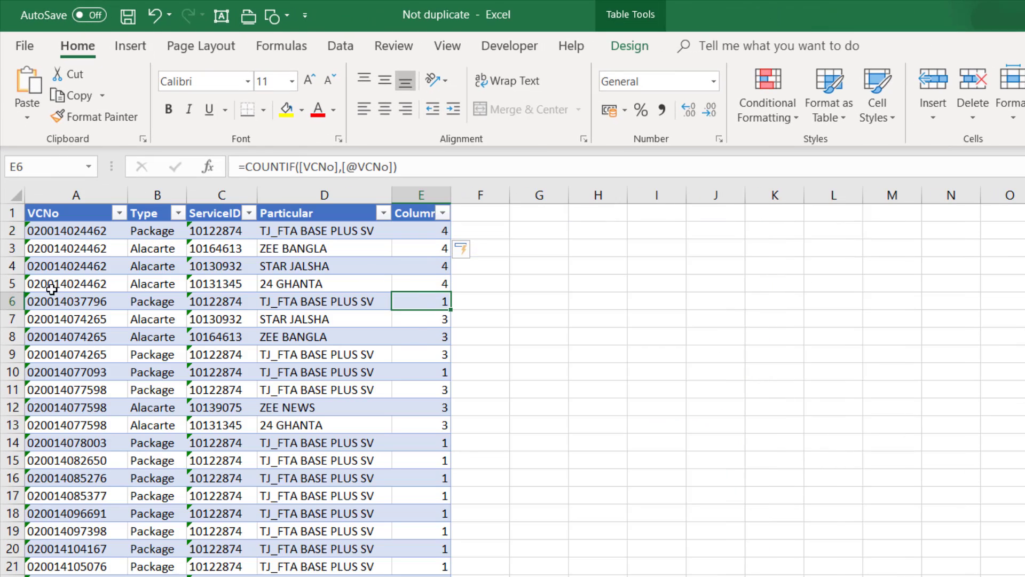
left_click(57, 305)
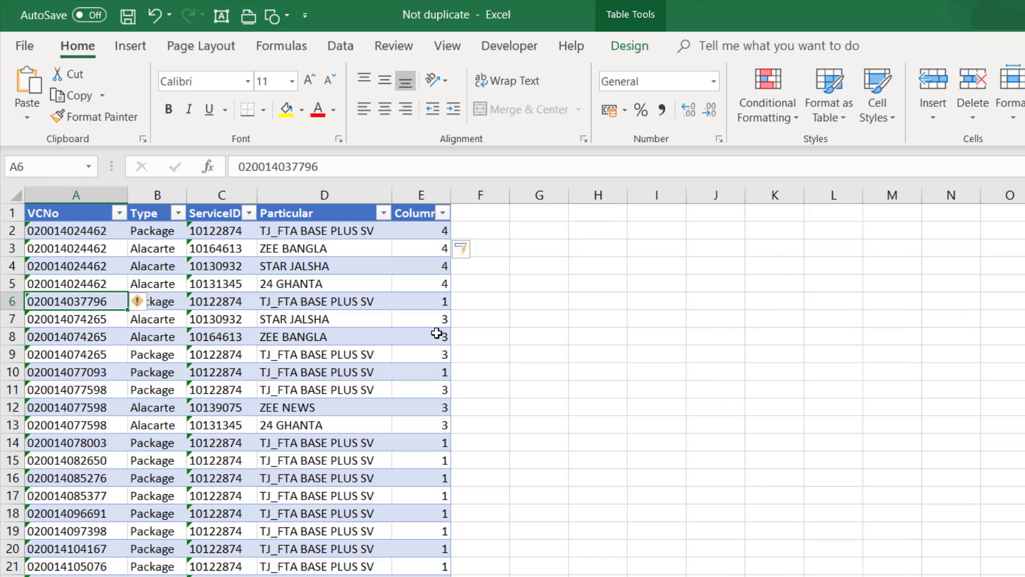
left_click(432, 372)
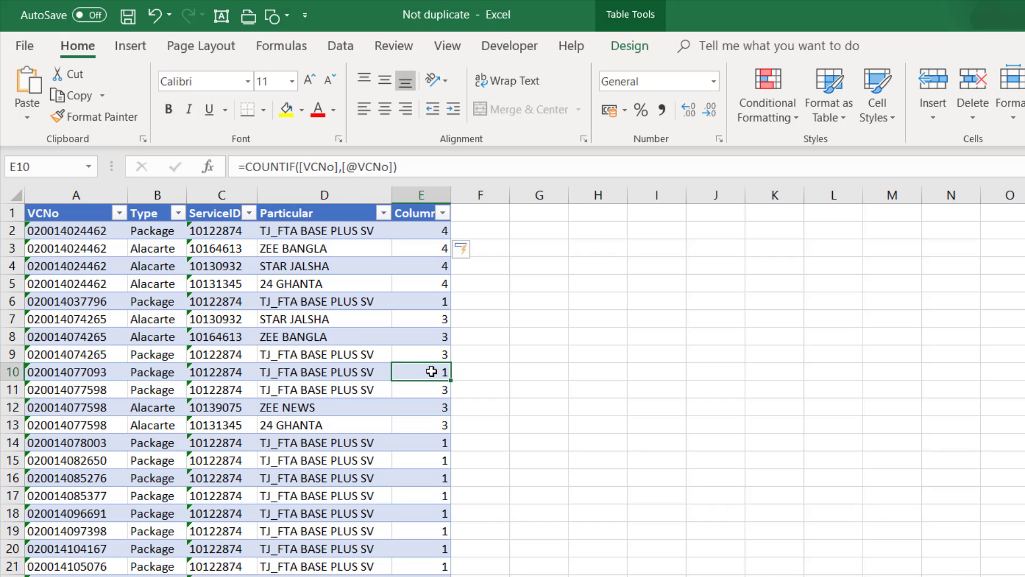
left_click(431, 443)
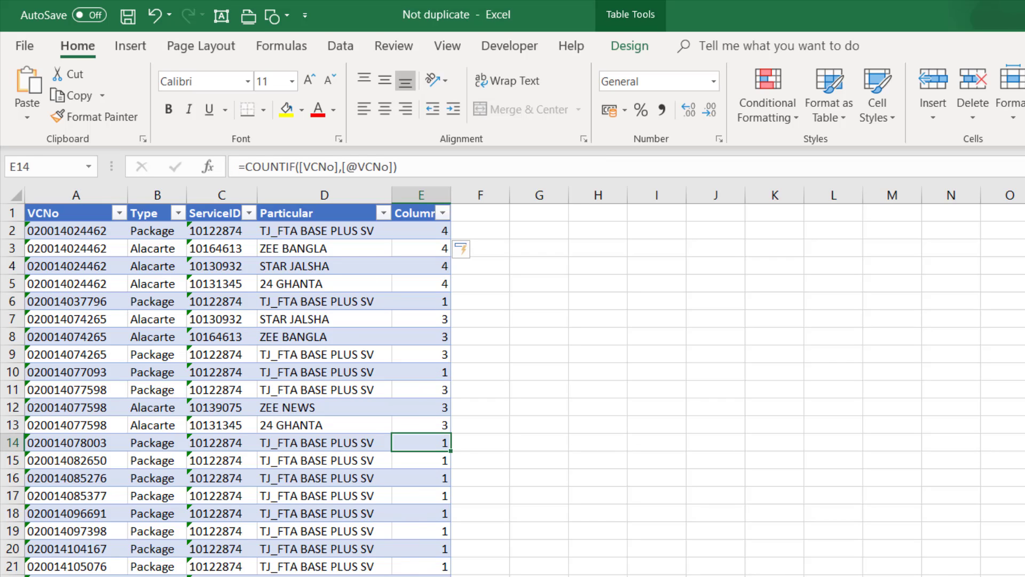
left_click(431, 576)
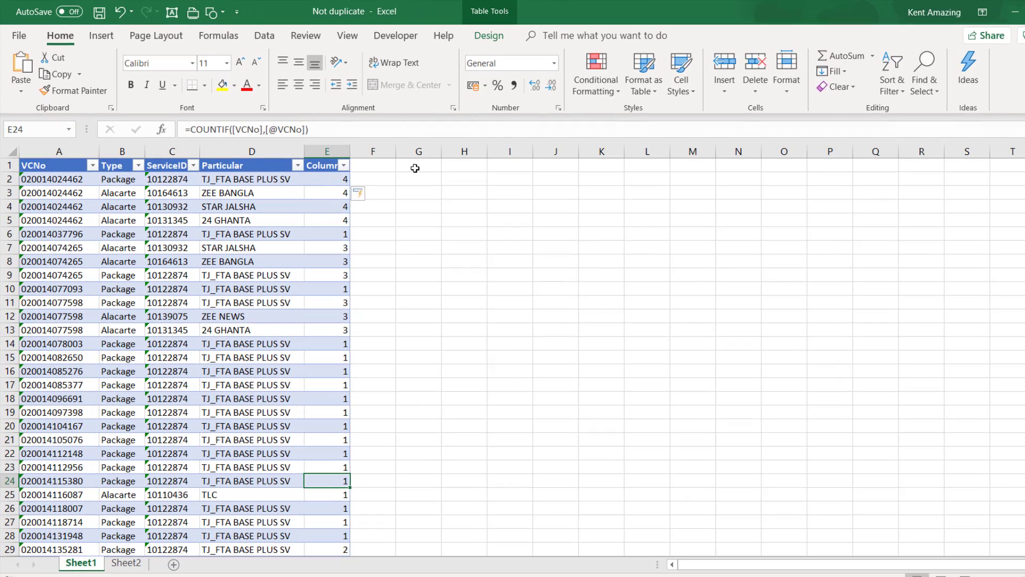
left_click(415, 168)
left_click(372, 164)
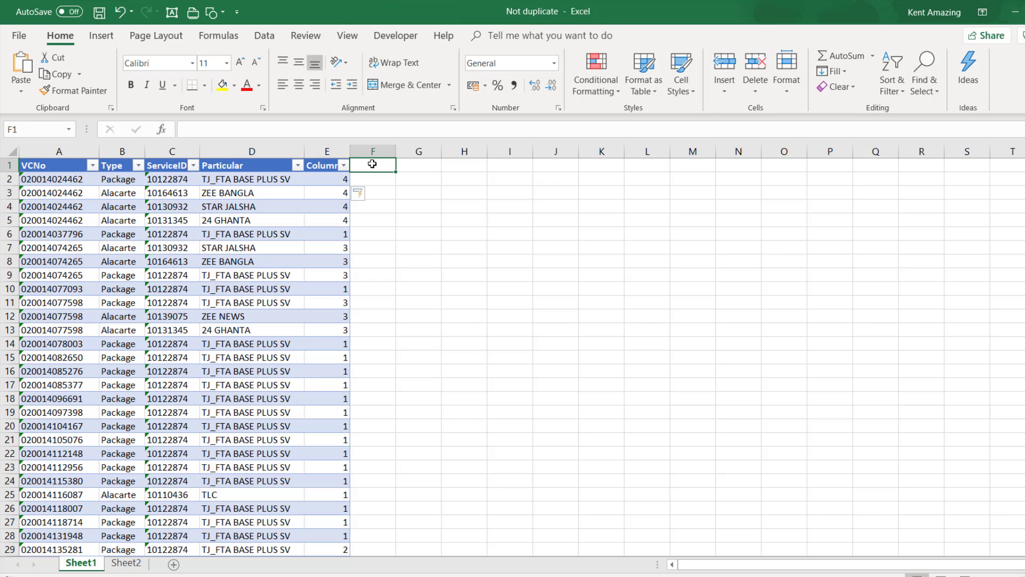
key("Return")
type("=counit")
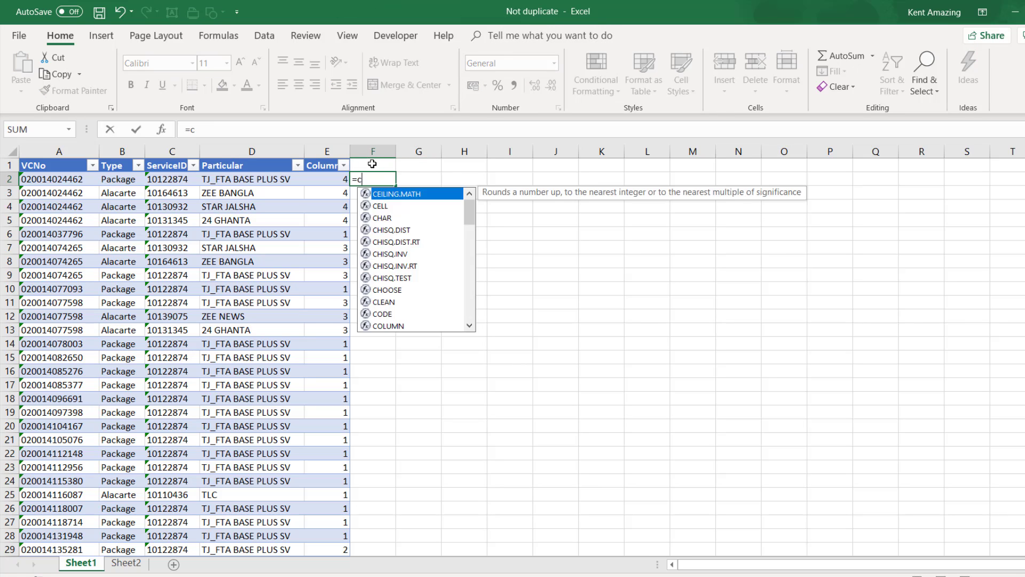
key("BackSpace")
key("BackSpace")
type("tif")
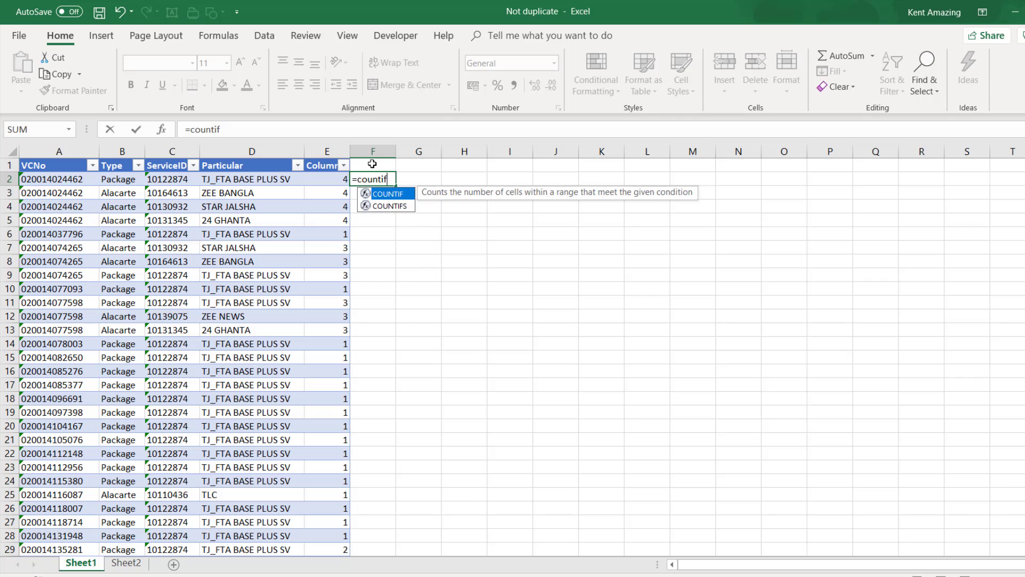
type("s(")
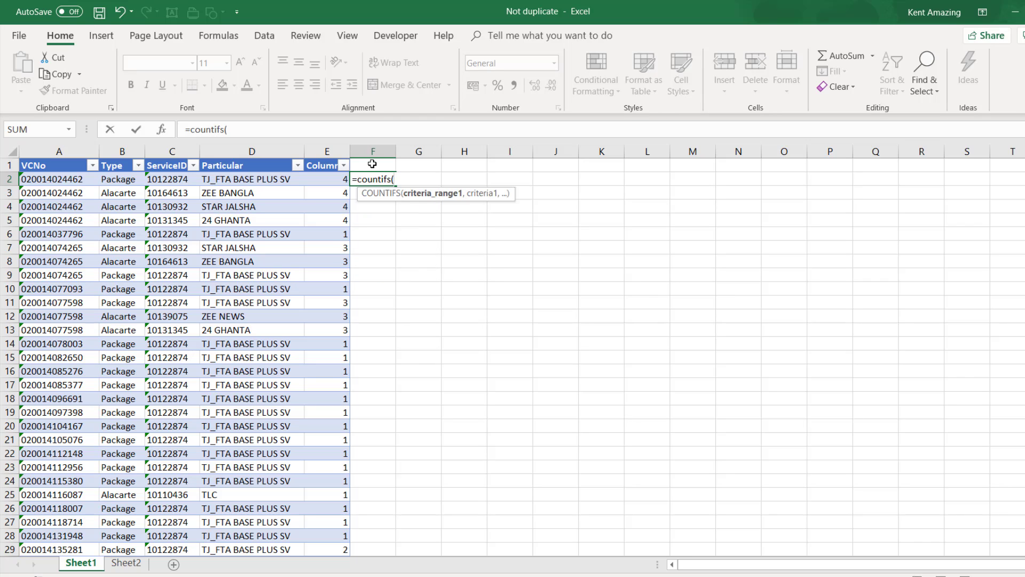
type("tab")
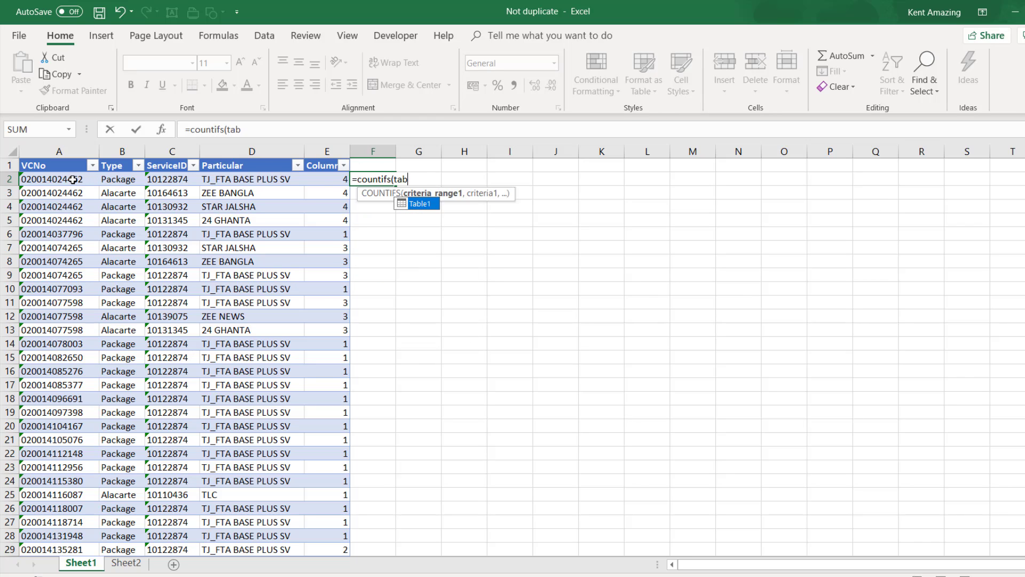
type("le")
key("Tab")
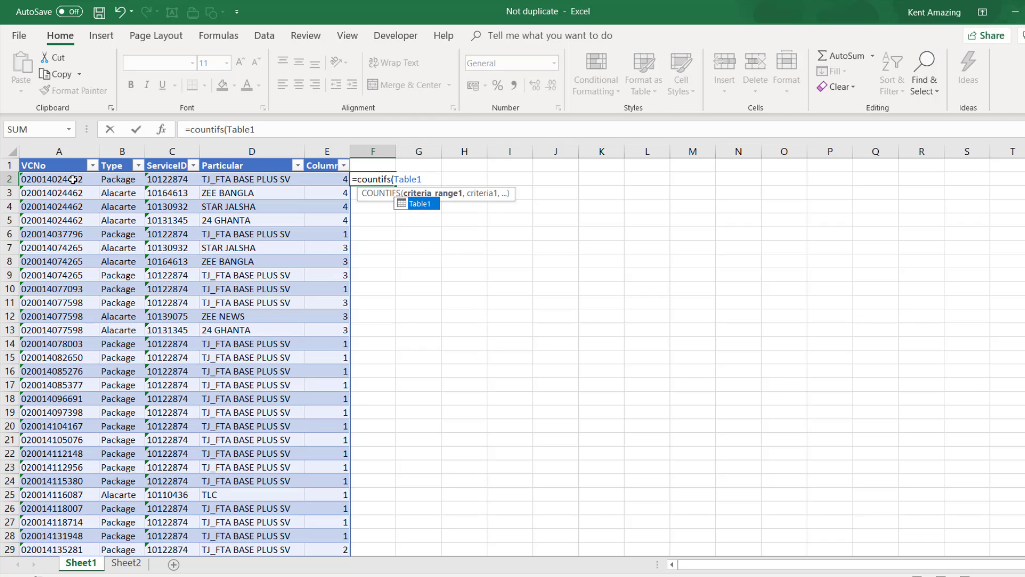
type("[v")
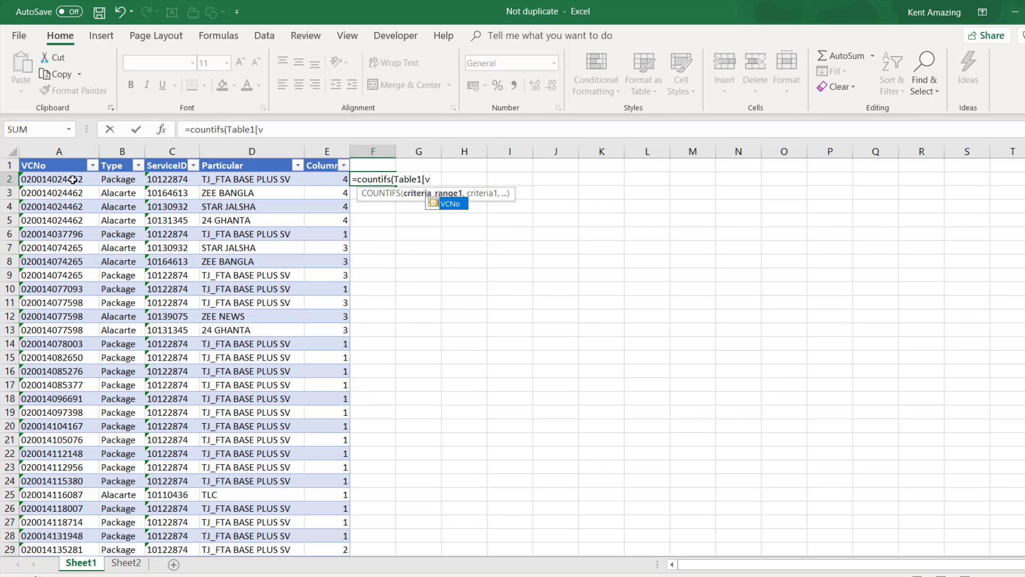
key("Tab")
type("],")
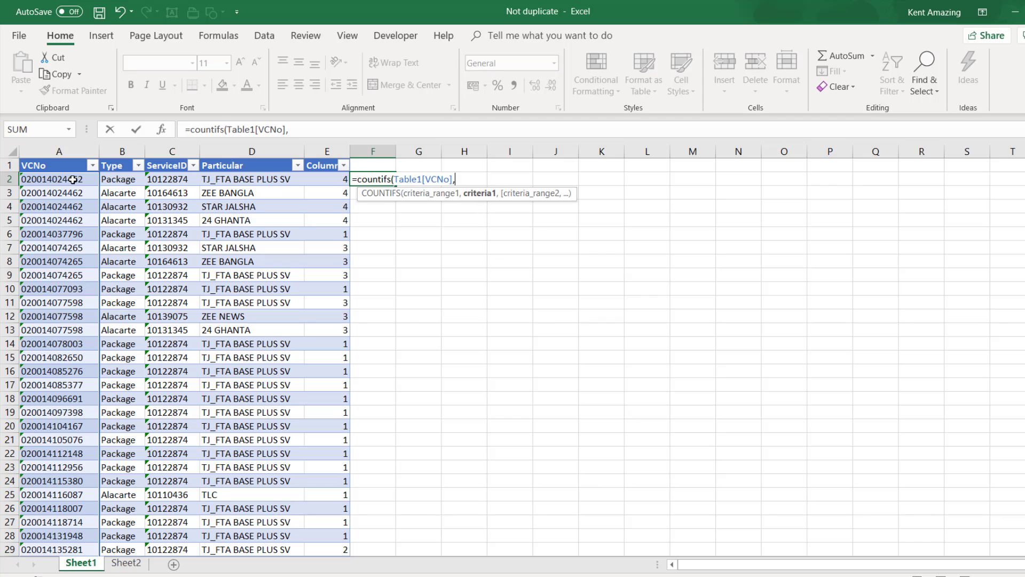
left_click(64, 182)
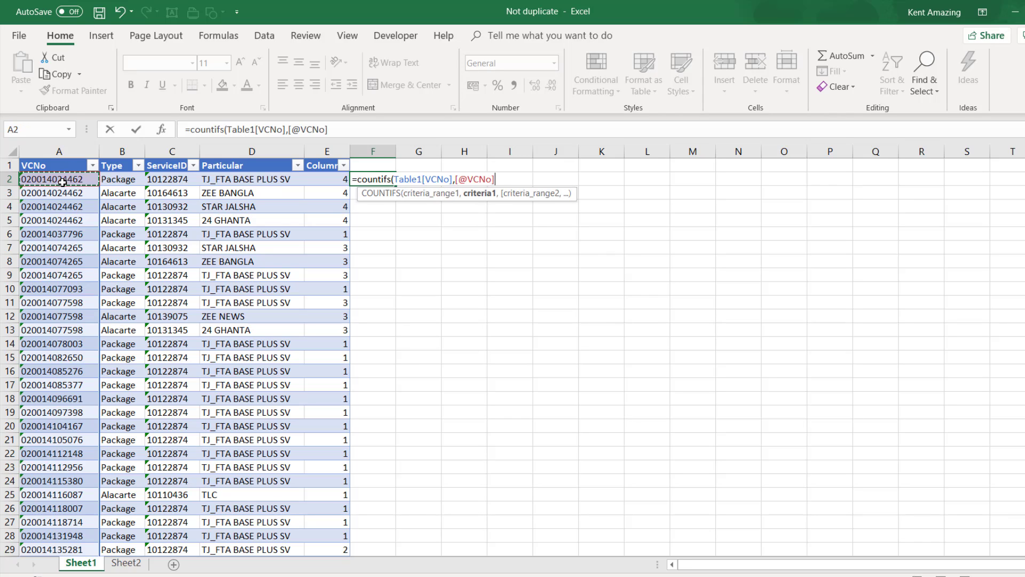
Add Table1[Type] as the second criteria range of the COUNTIFS formula in F2
type(",")
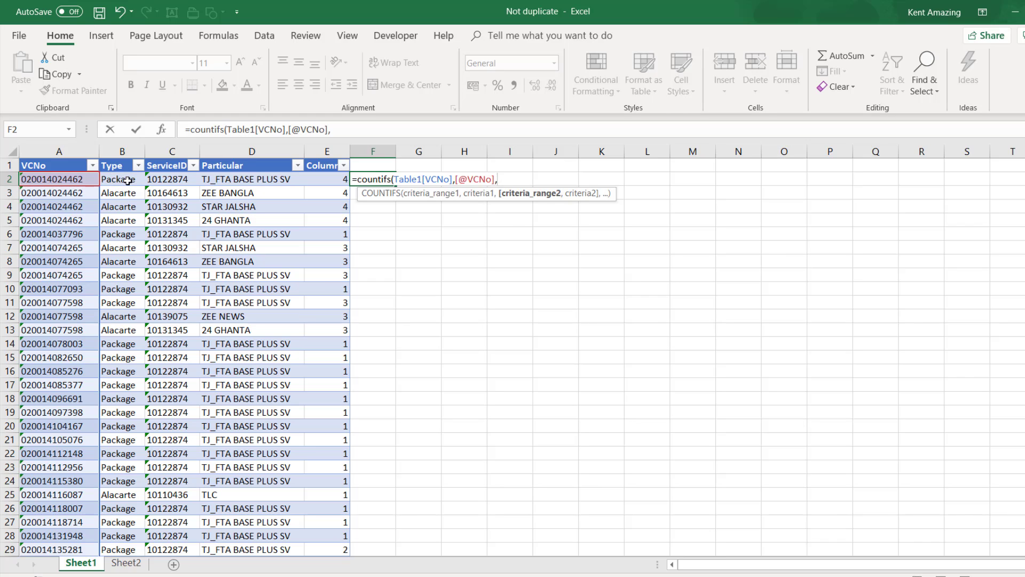
type("tab")
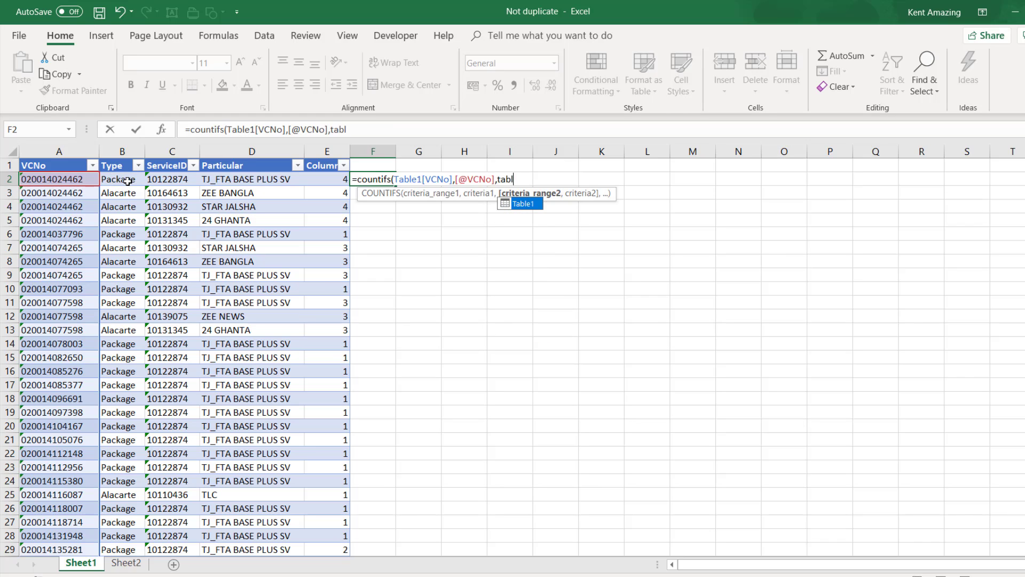
type("l")
key("Tab")
type("[")
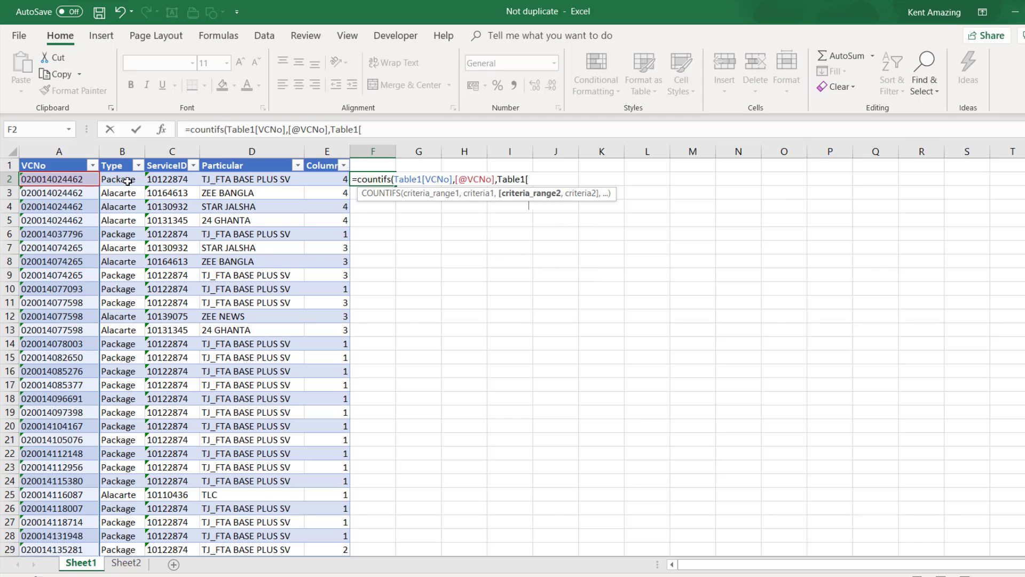
type("Type]")
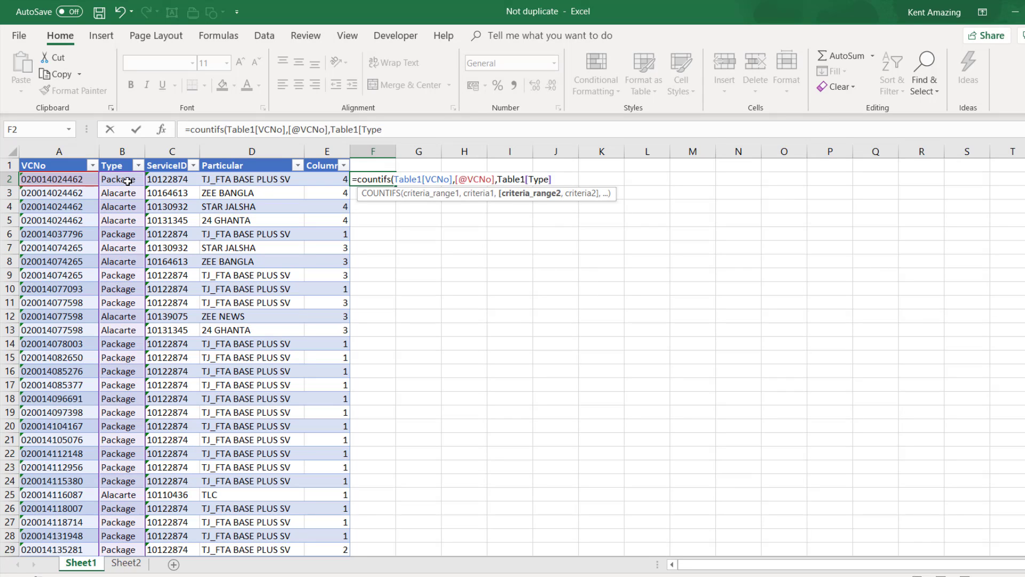
Finish the COUNTIFS formula with "Package" as the second criterion and enter it
type(",")
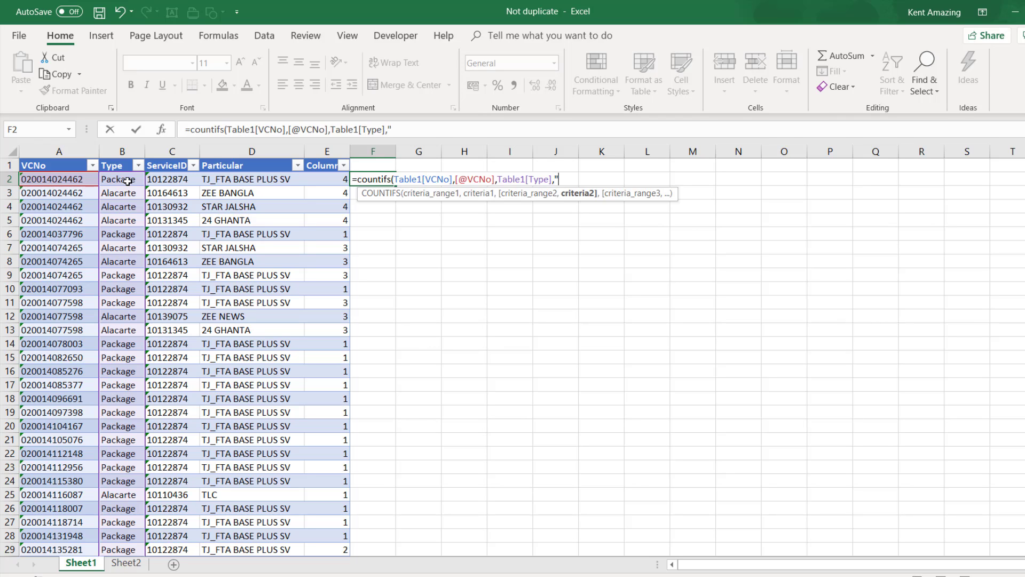
type("\"Package\")")
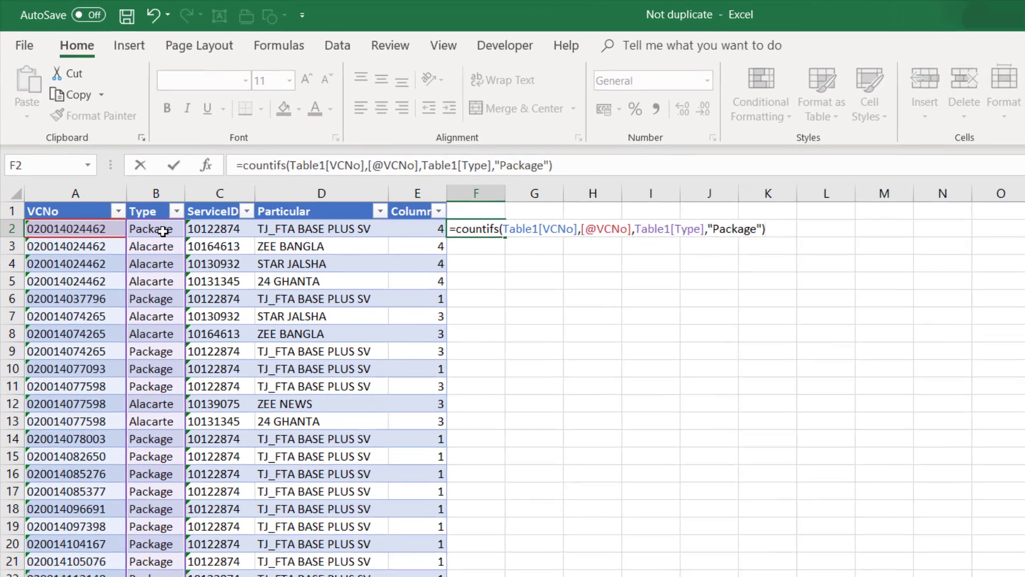
key("BackSpace")
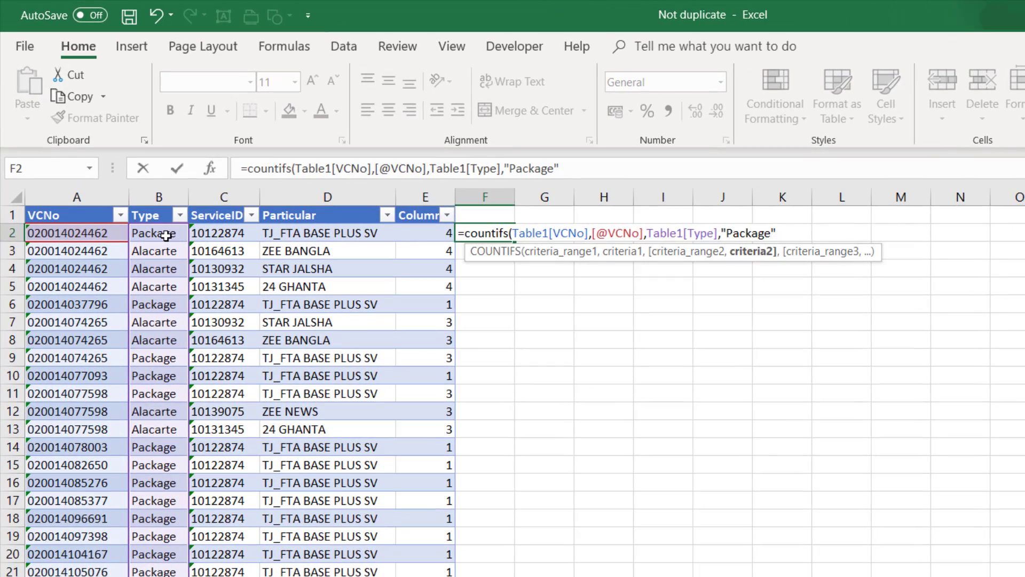
type(")")
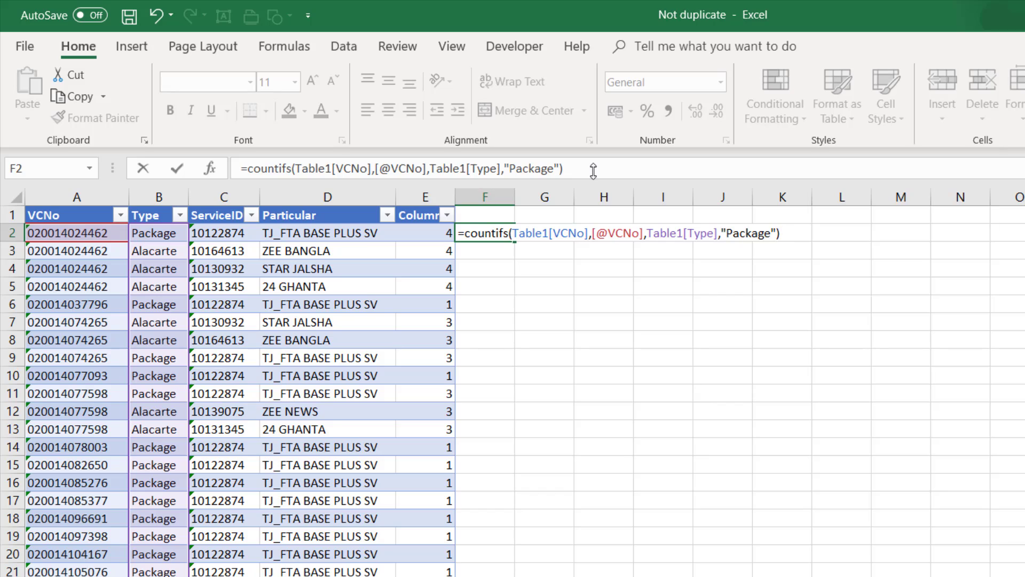
key("Return")
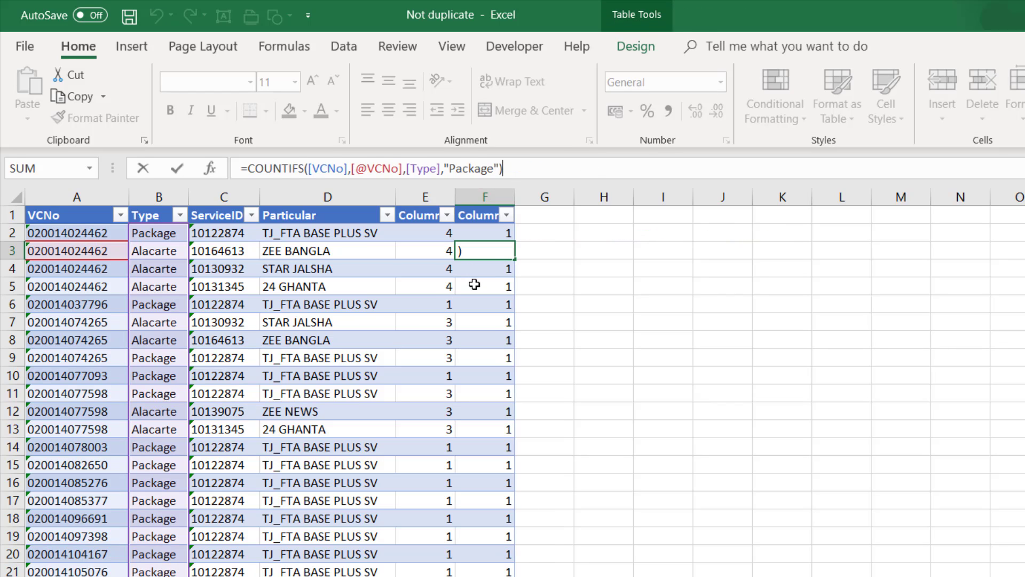
left_click(474, 307)
left_click(481, 236)
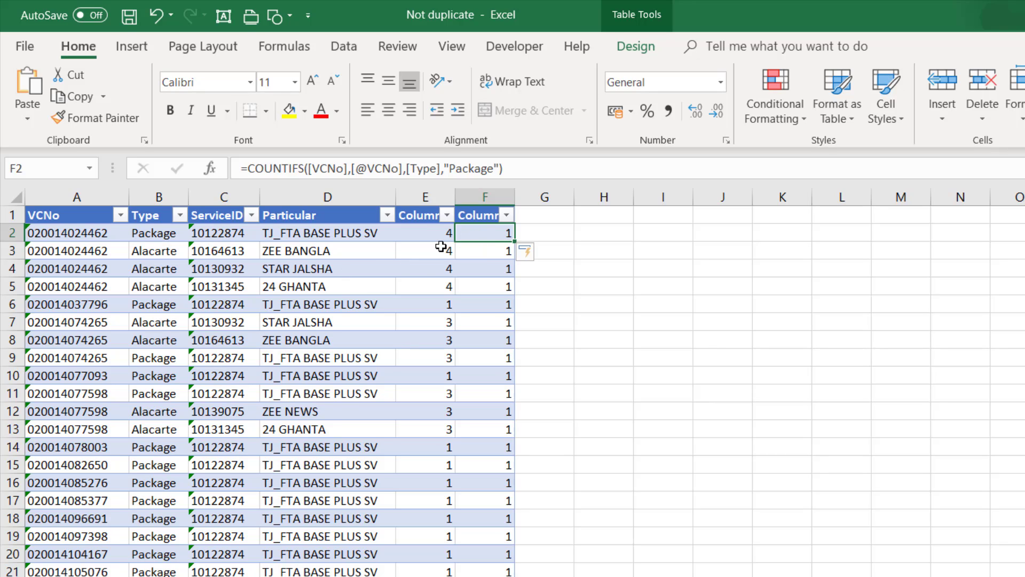
left_click(404, 167)
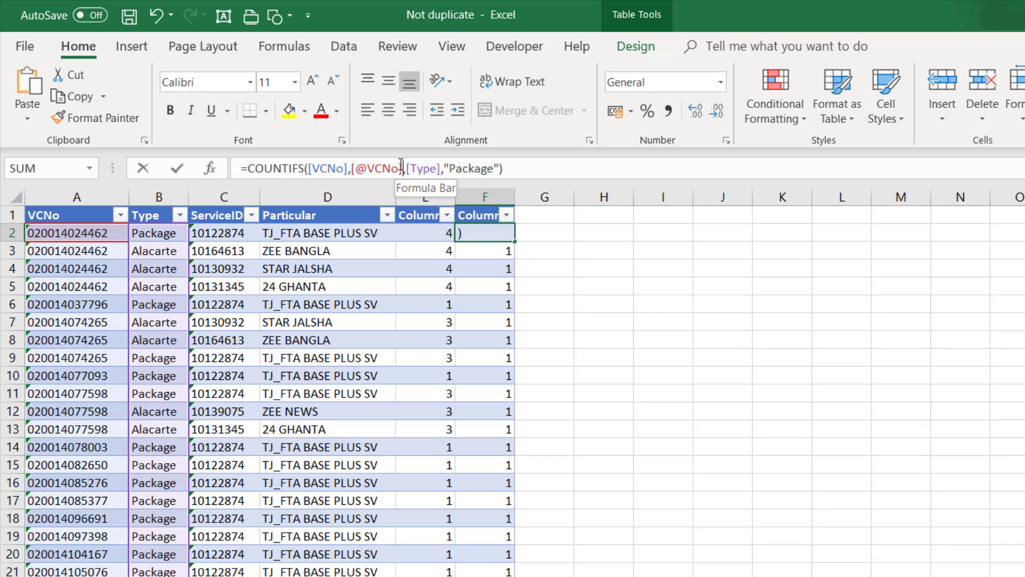
left_click_drag(403, 167, 351, 165)
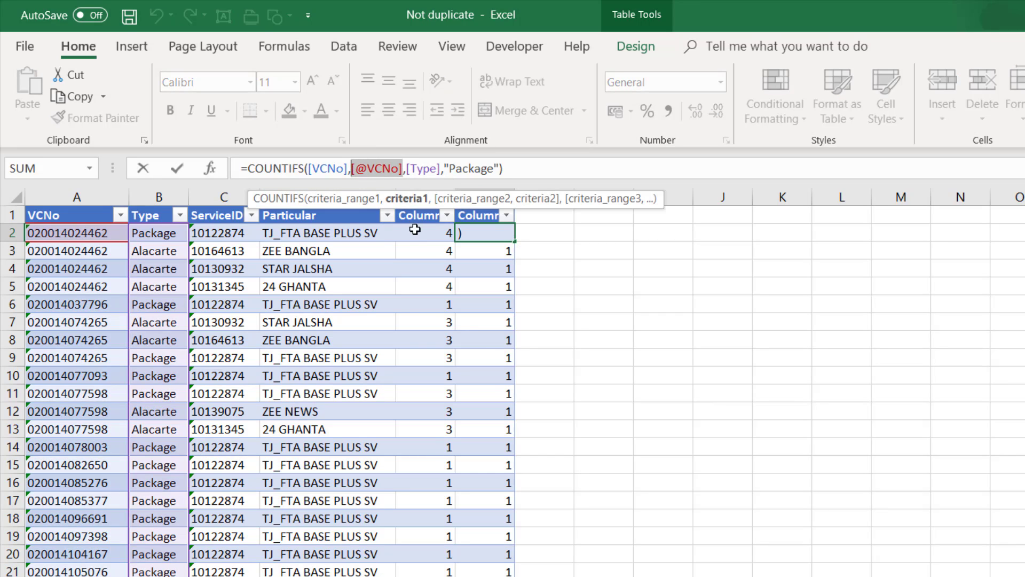
left_click_drag(312, 169, 404, 169)
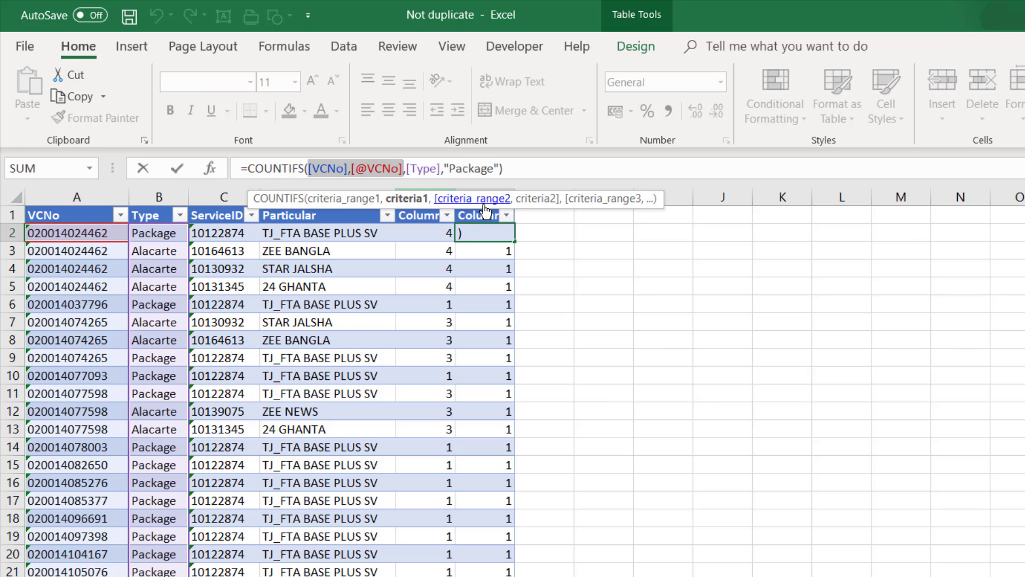
type("table")
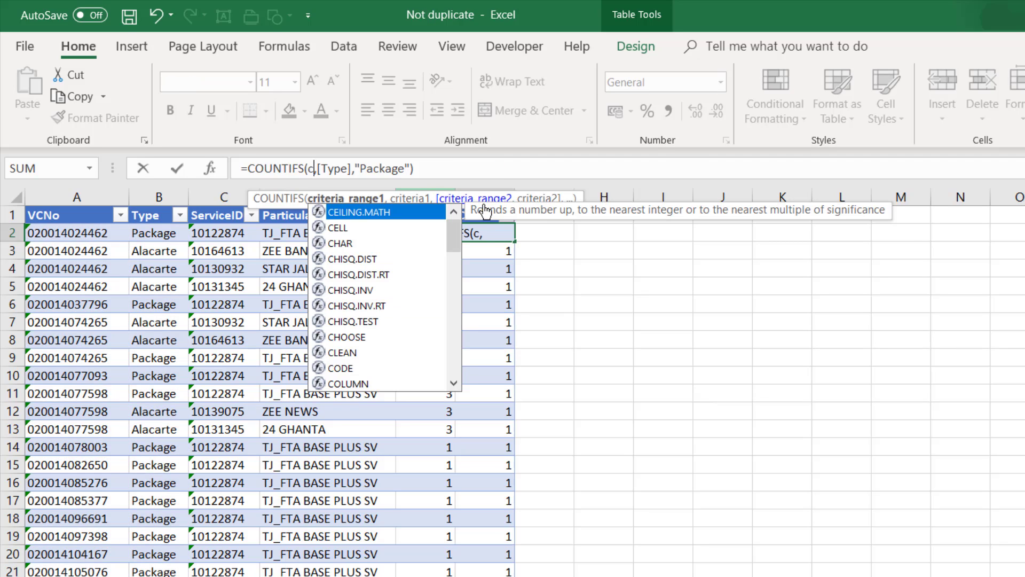
key("Tab")
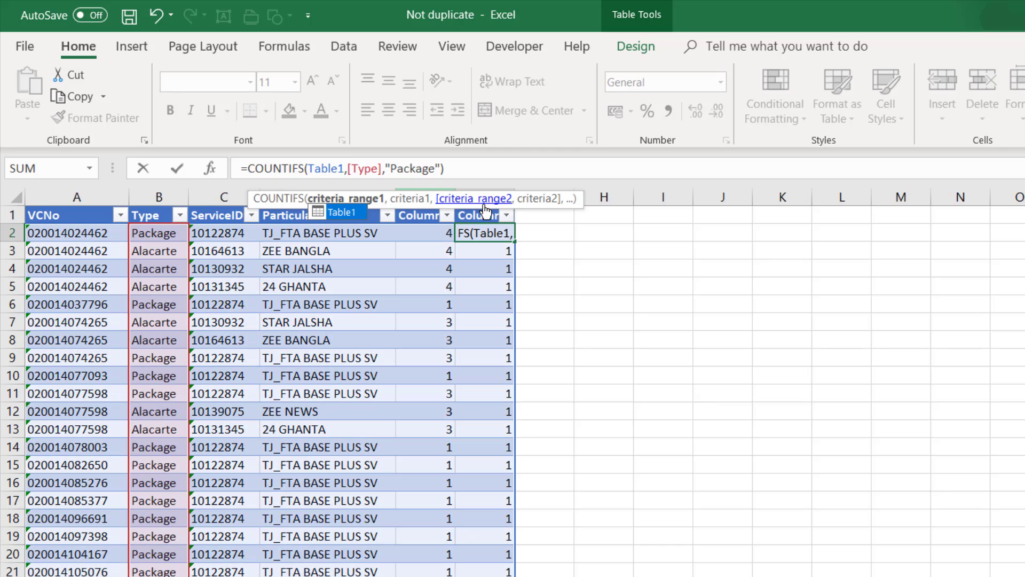
type("[")
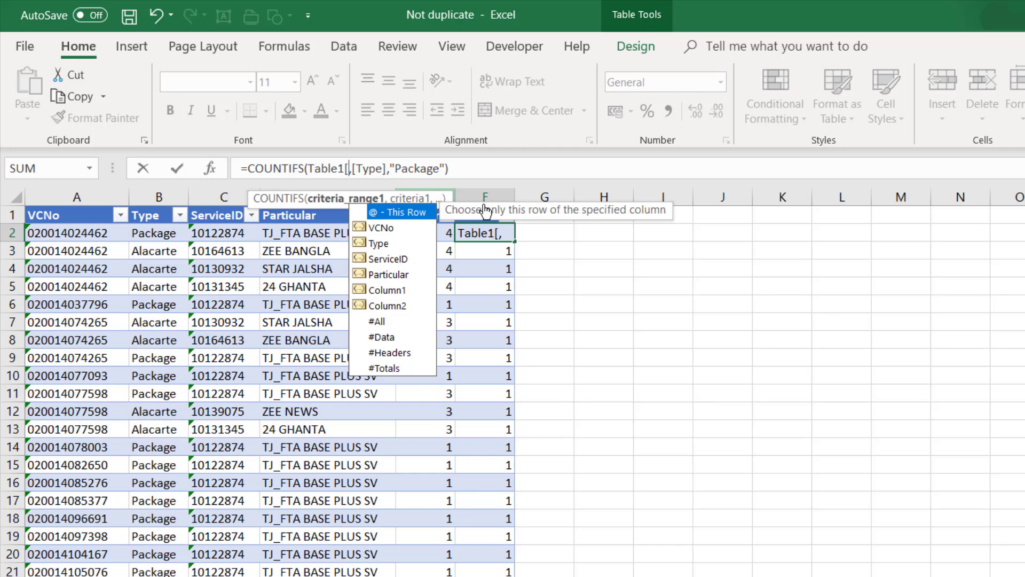
left_click(416, 301)
double_click(408, 291)
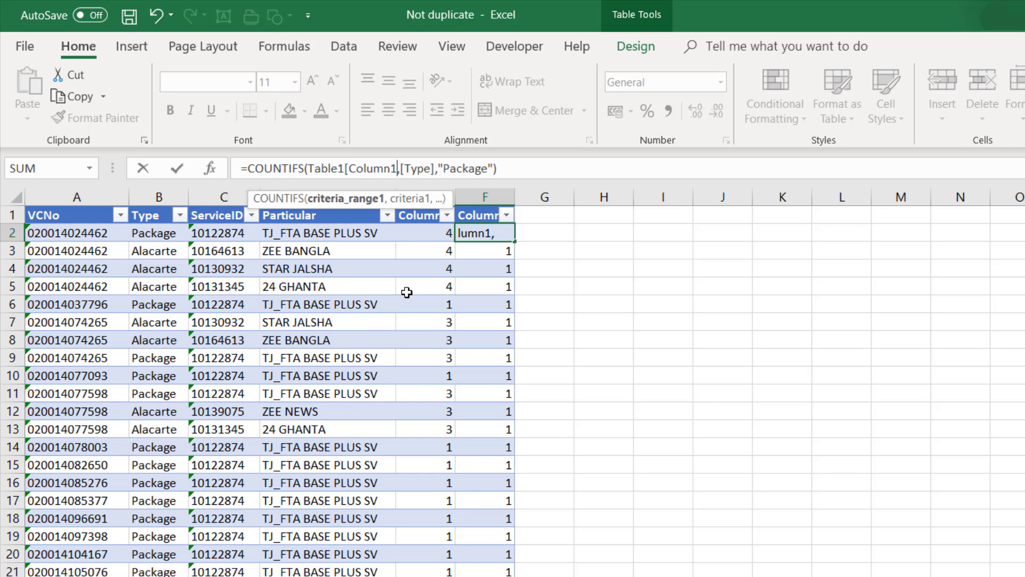
type("],")
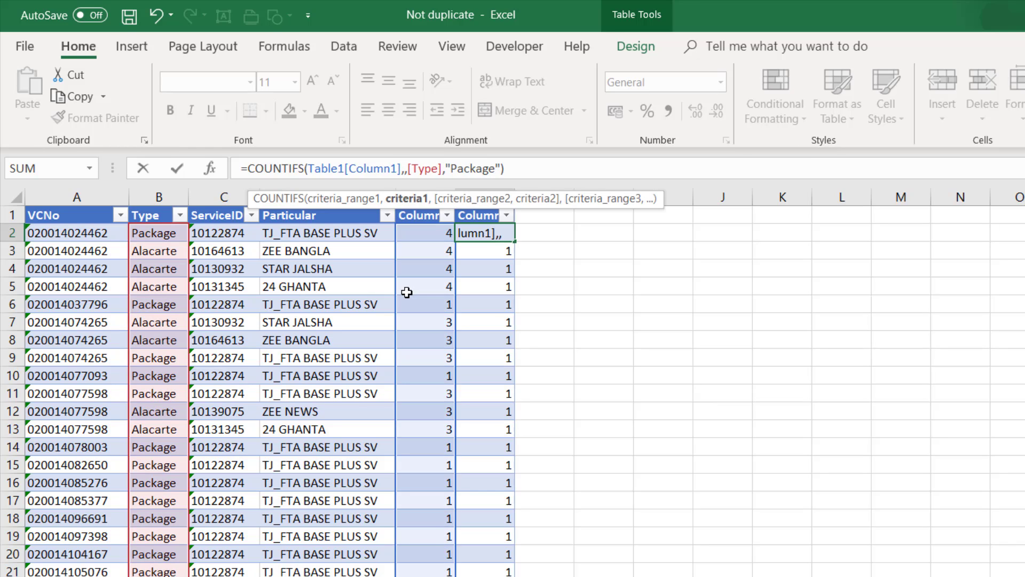
Set the first criterion of the F2 COUNTIFS formula to 1 and enter the formula
type("1")
key("Return")
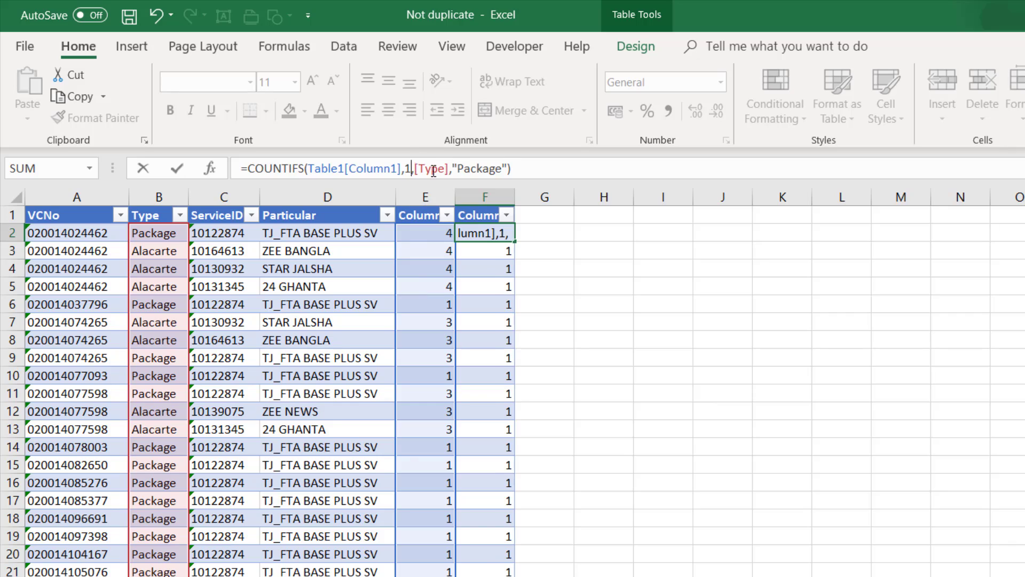
key("Return")
left_click(487, 230)
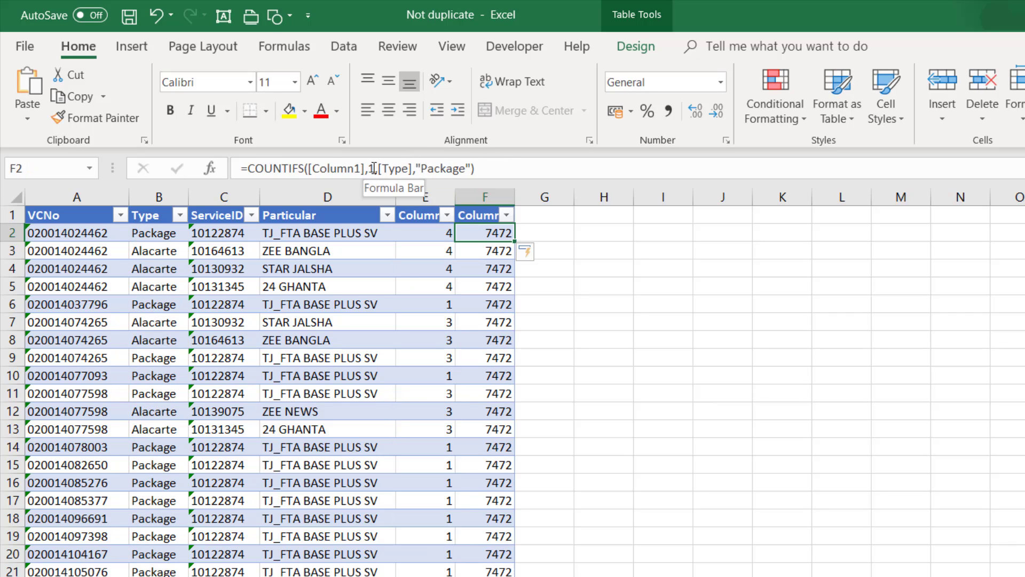
left_click(374, 168)
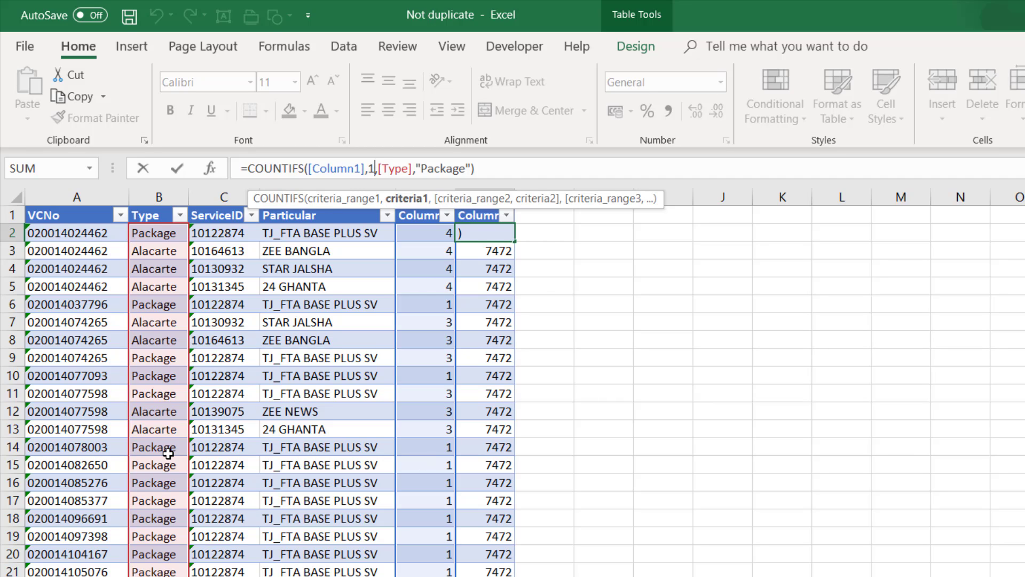
key("Return")
left_click(491, 231)
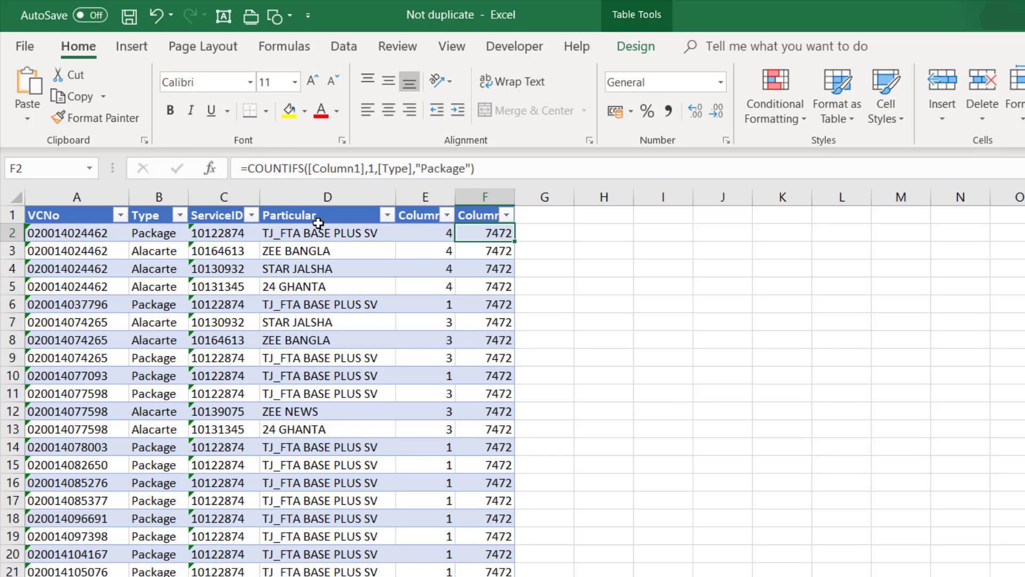
Replace the COUNTIFS function in the F2 formula with AND and enter it
left_click_drag(247, 169, 306, 168)
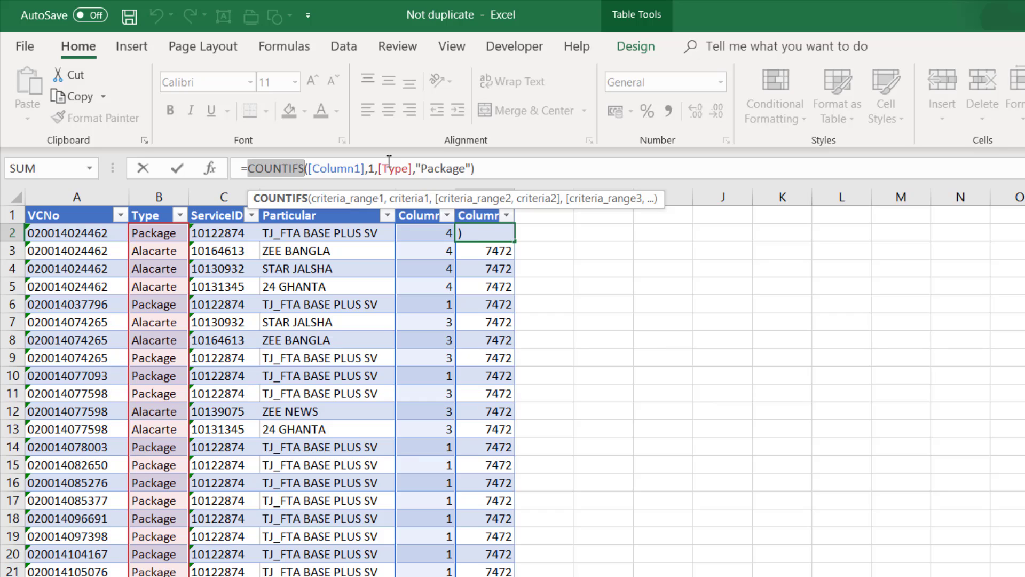
type("and")
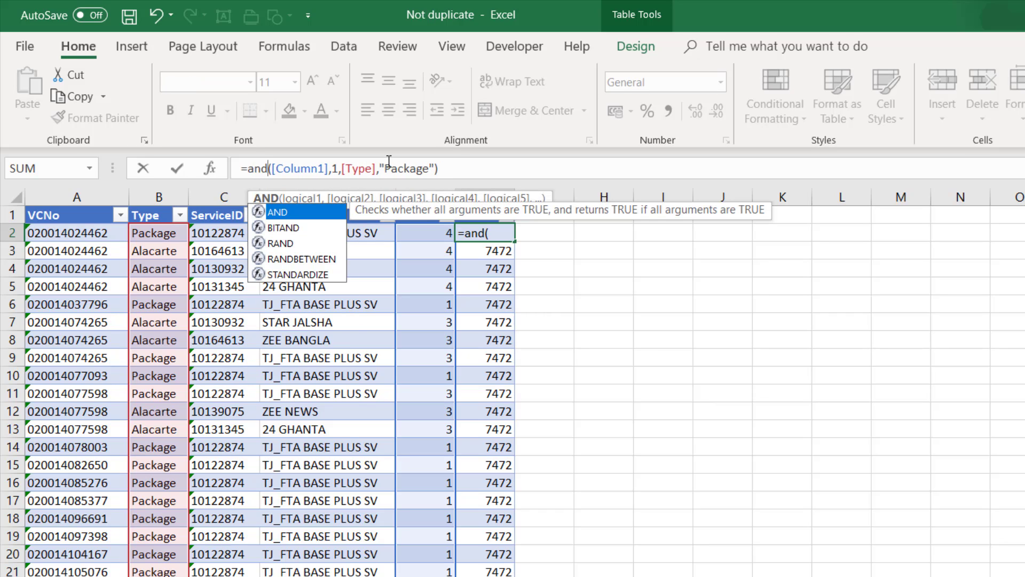
key("Return")
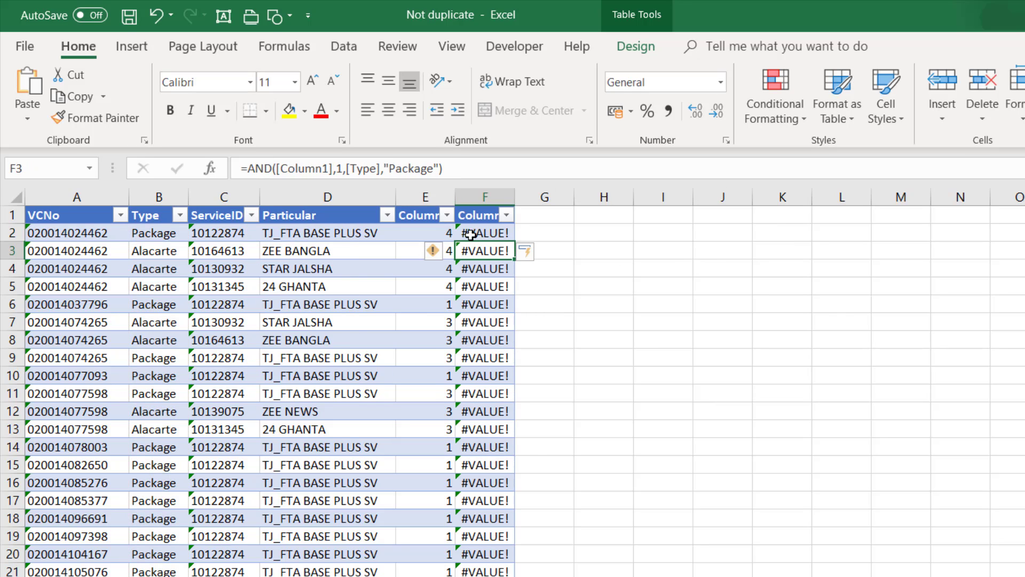
Rewrite the first condition of the AND formula in F2 as [Column1]=1
left_click(472, 235)
left_click(275, 171)
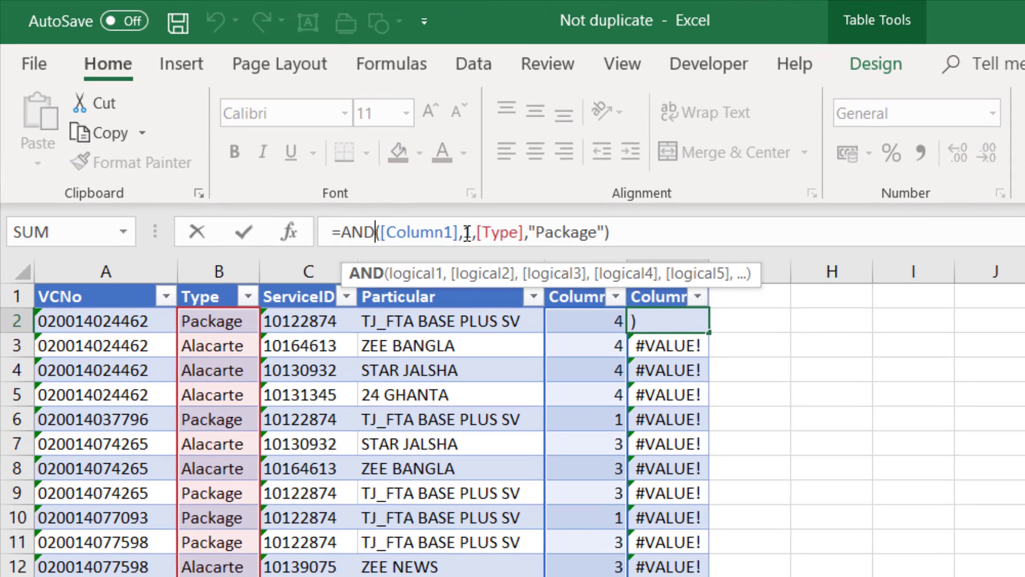
left_click(465, 233)
key("BackSpace")
type("=1")
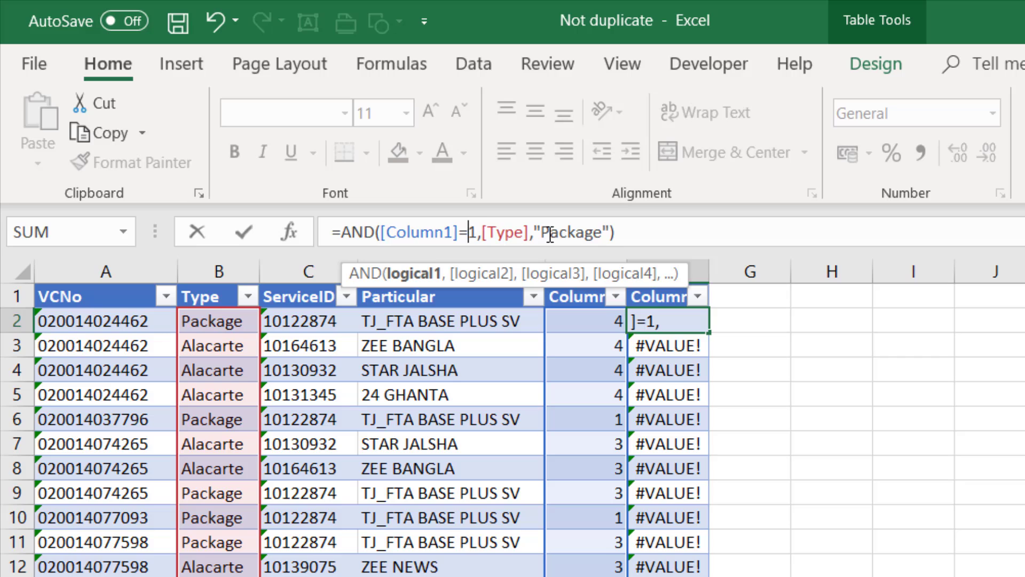
Rewrite the second condition of the AND formula as [Type]="Package" and enter the formula
left_click(482, 224)
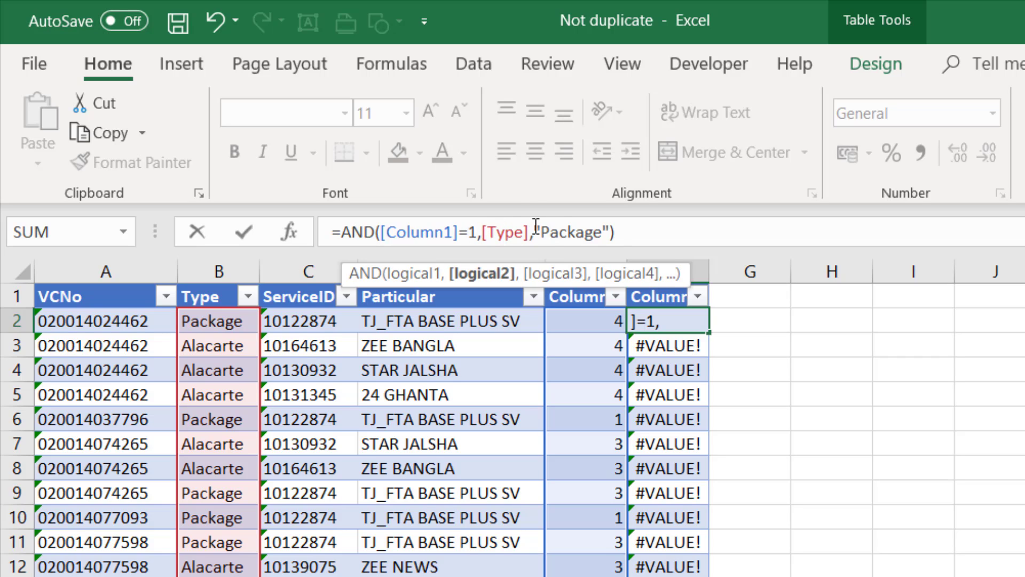
left_click(536, 225)
key("BackSpace")
type("=")
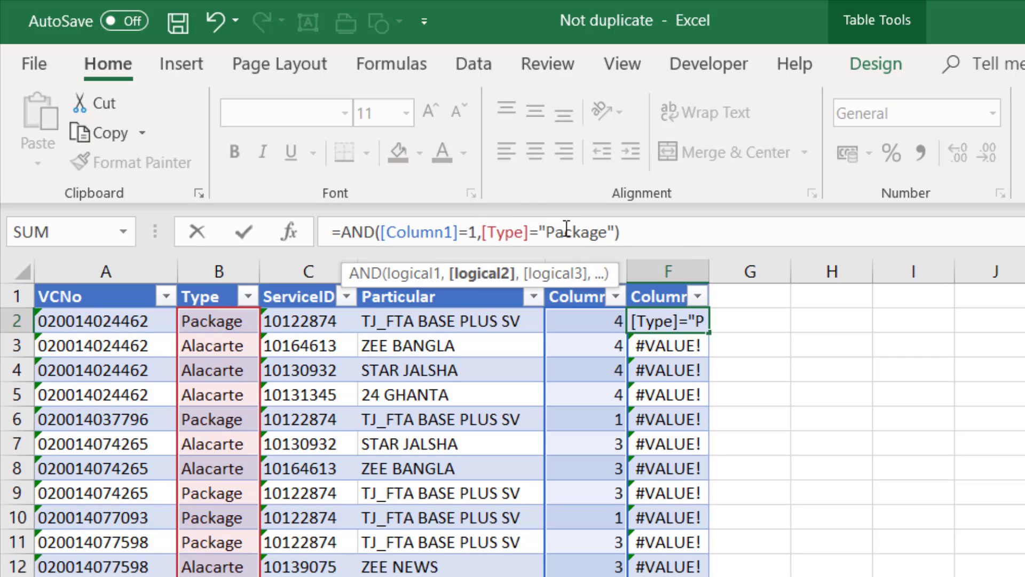
key("Return")
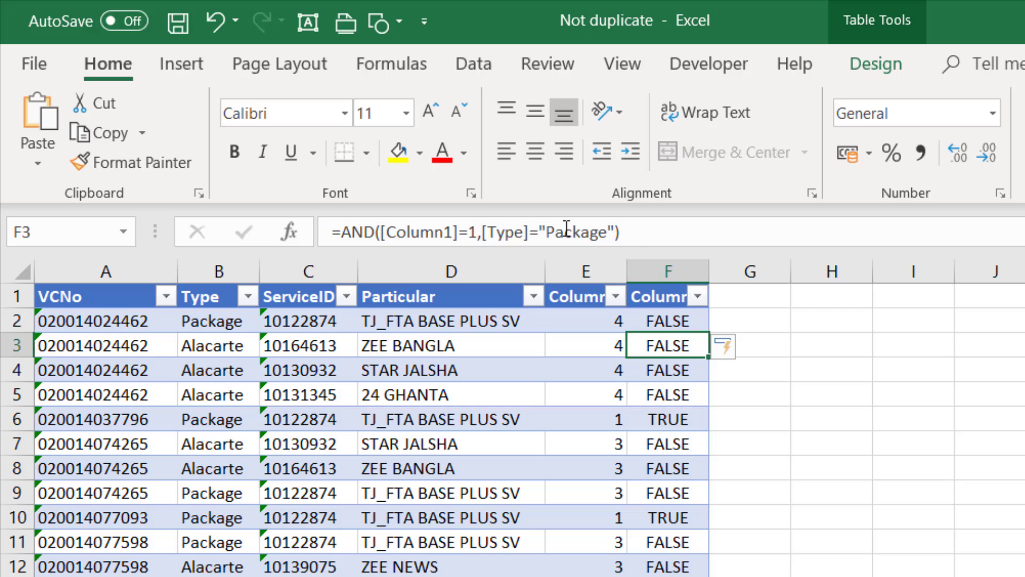
Filter the table's column F to show only the TRUE rows
left_click(680, 326)
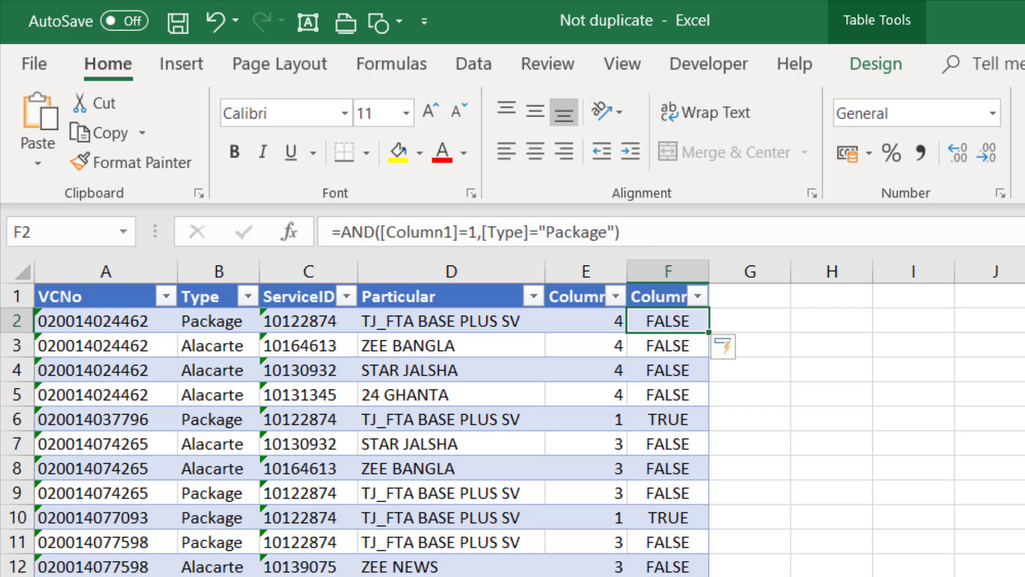
left_click(698, 296)
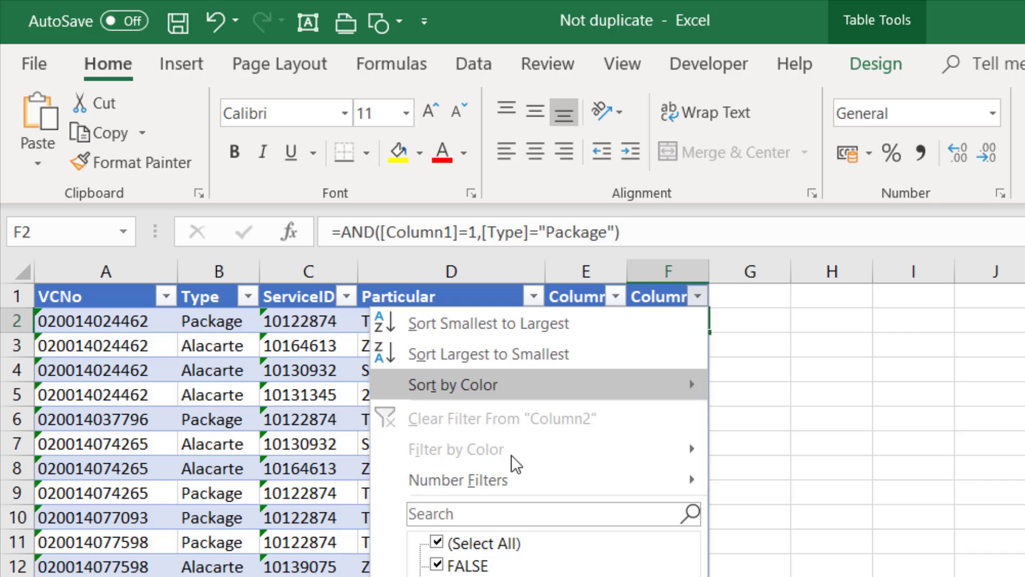
left_click(438, 542)
left_click(439, 576)
left_click(603, 576)
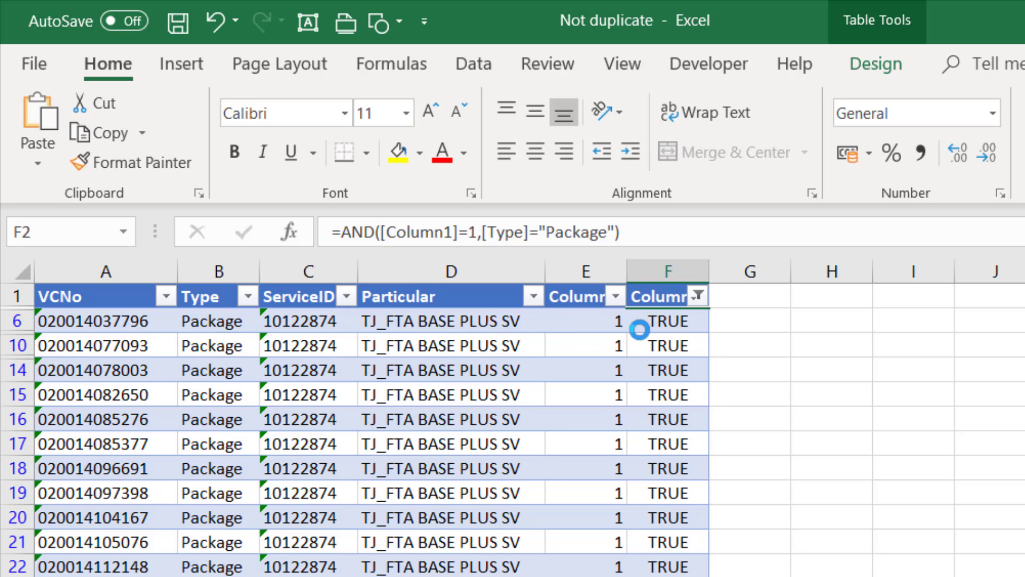
Review the filtered rows and check the formulas in cells E6 and F6
scroll(673, 370, "down", 1)
scroll(673, 370, "up", 1)
left_click(578, 322)
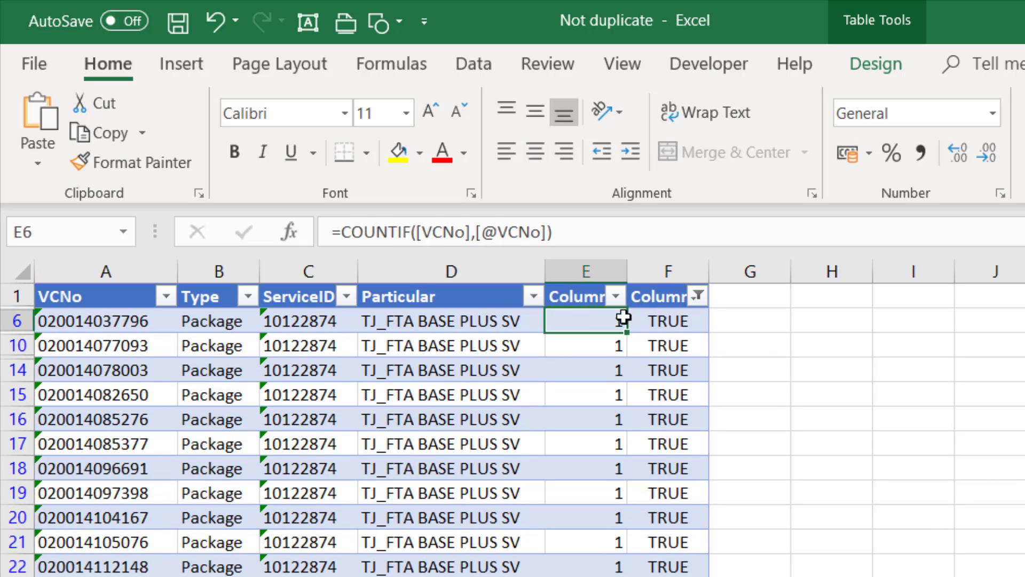
left_click(669, 319)
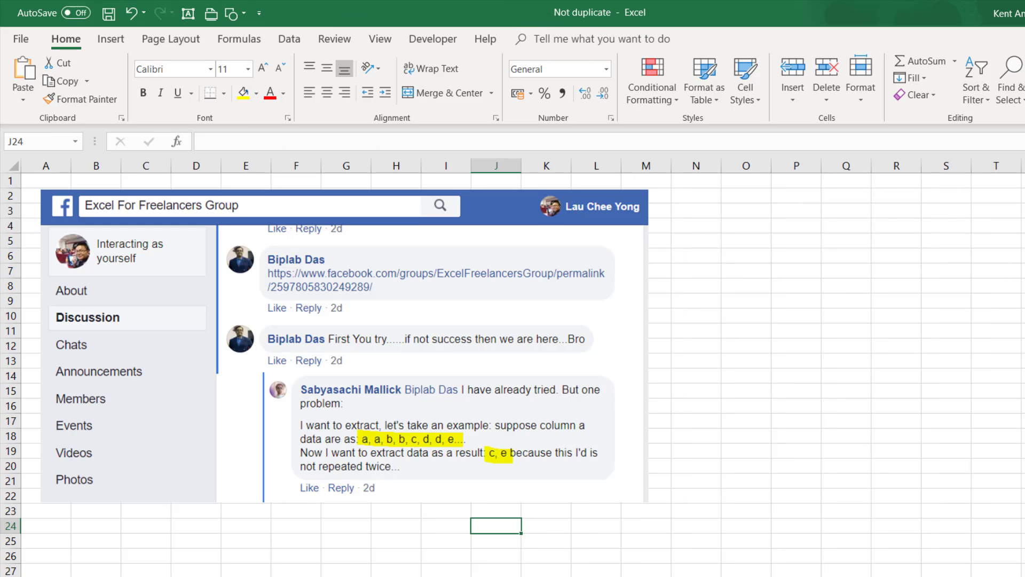
left_click(136, 546)
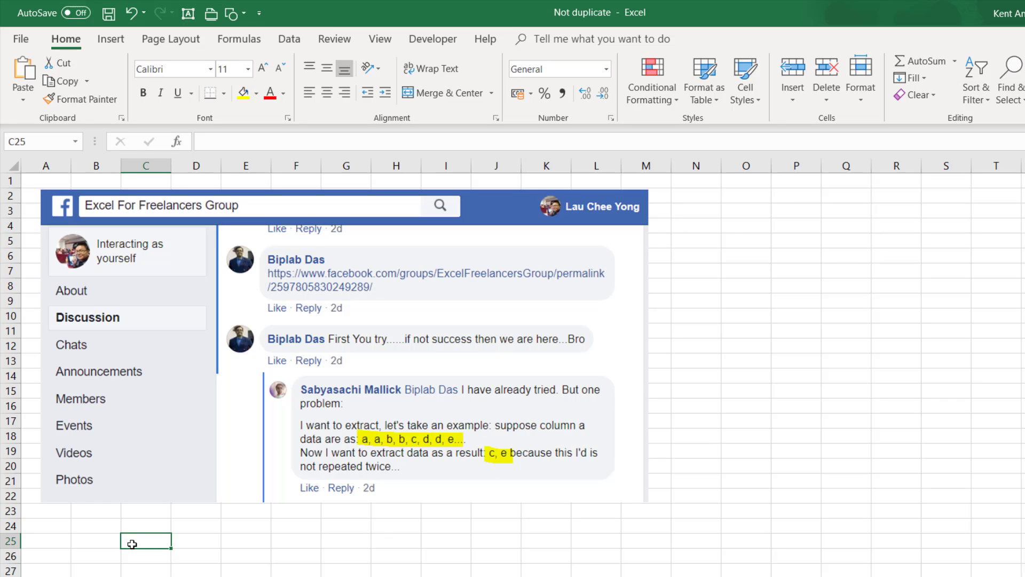